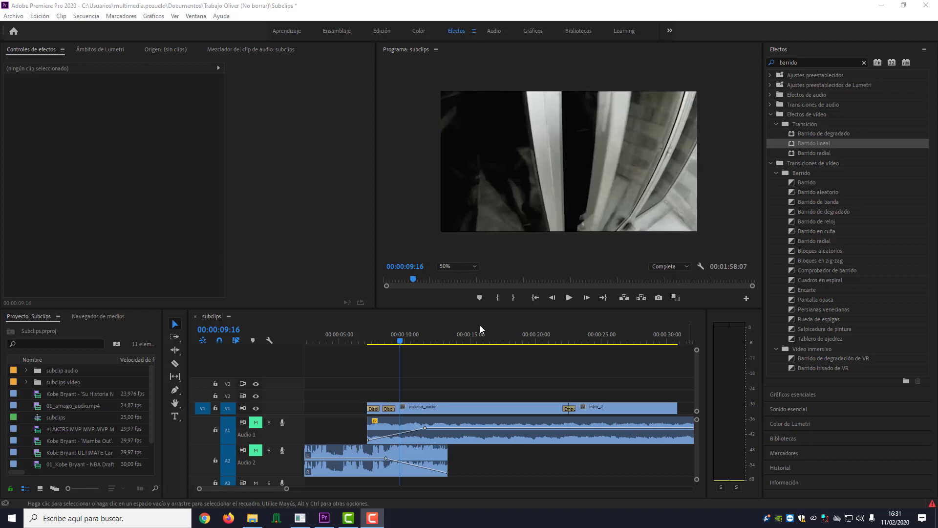
Scrub the playhead back to 00:00:08:23 and drag the divider to widen the Project panel
{"action": "left_click", "coordinate": [394, 341]}
{"action": "left_click_drag", "start_coordinate": [394, 340], "coordinate": [390, 344]}
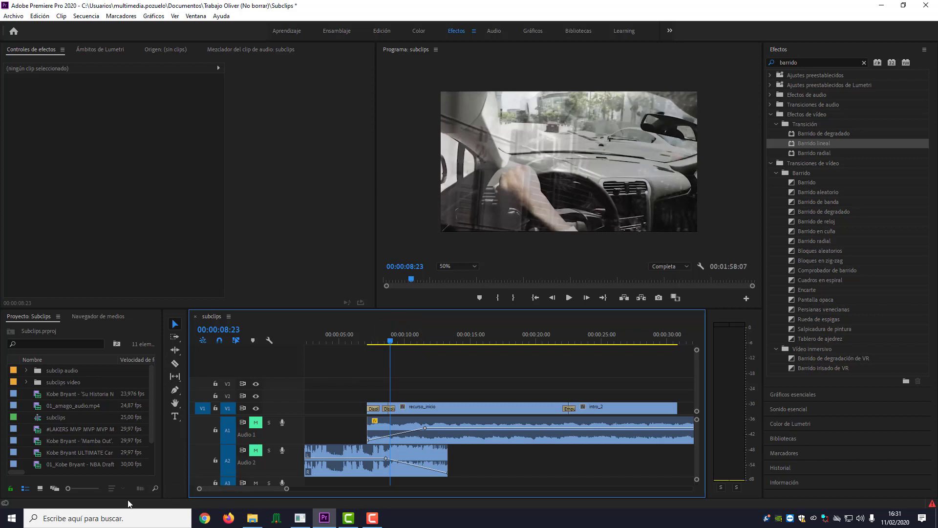
{"action": "left_click_drag", "start_coordinate": [163, 475], "coordinate": [192, 474]}
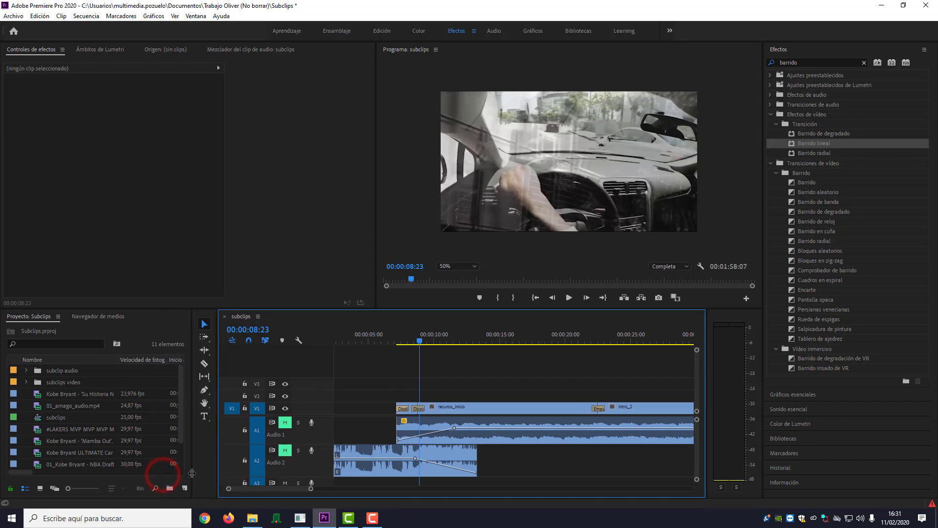
Create a new 720×150 black colour matte and name it fondo_titulos
{"action": "left_click", "coordinate": [184, 490]}
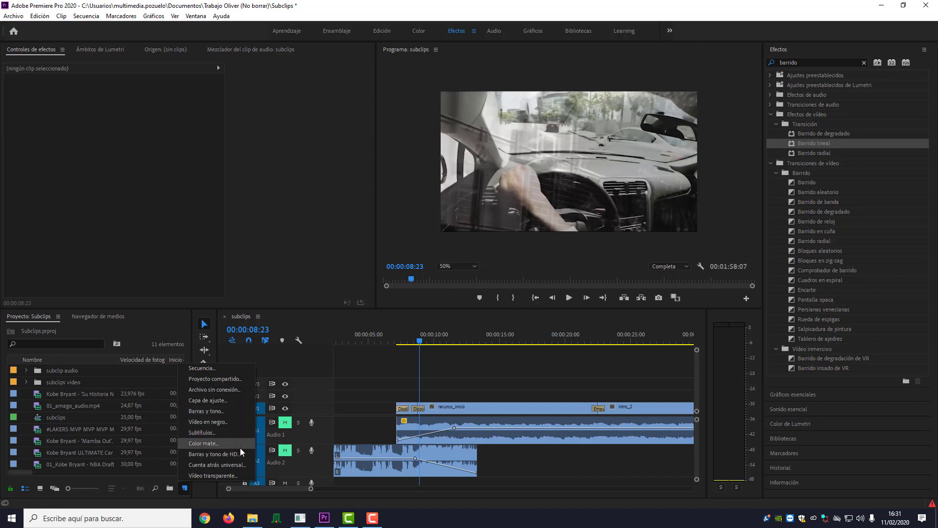
{"action": "left_click", "coordinate": [211, 444]}
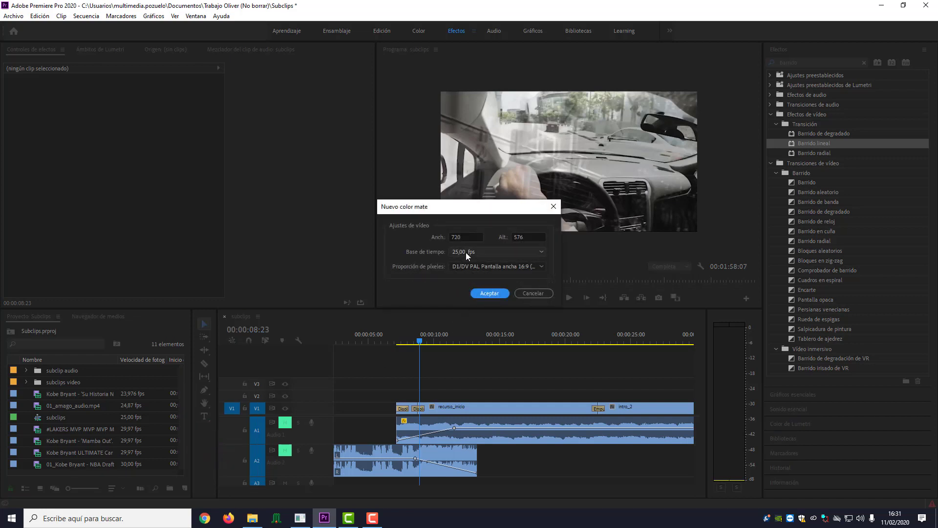
{"action": "left_click", "coordinate": [464, 237]}
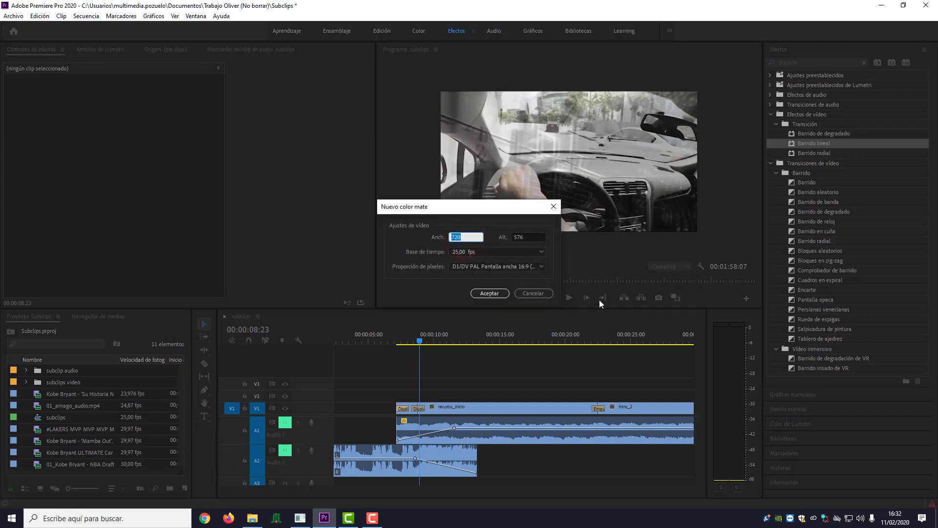
{"action": "left_click", "coordinate": [531, 239]}
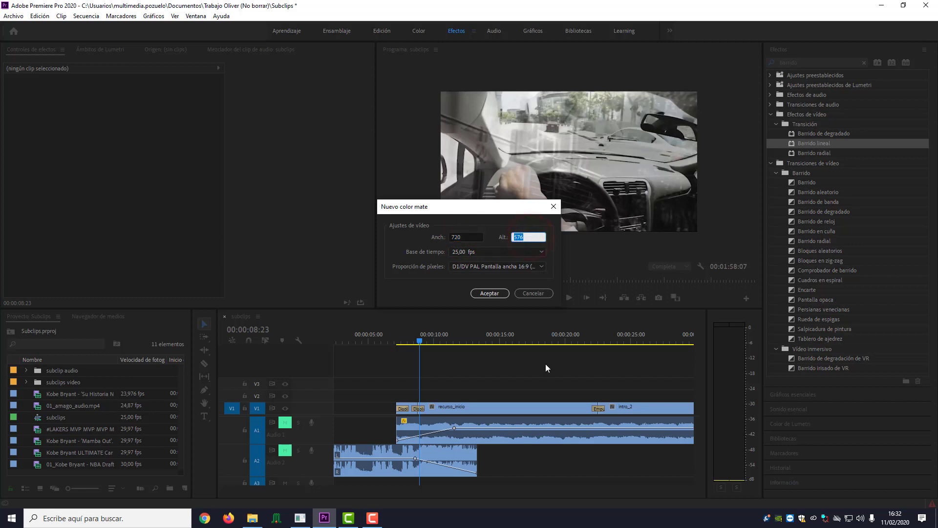
{"action": "type", "text": "150"}
{"action": "left_click", "coordinate": [490, 294]}
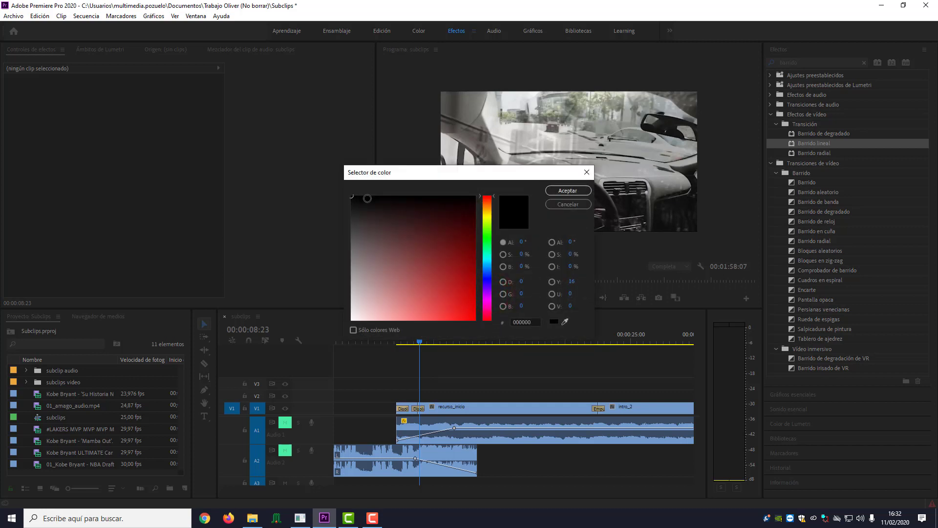
{"action": "left_click", "coordinate": [568, 190]}
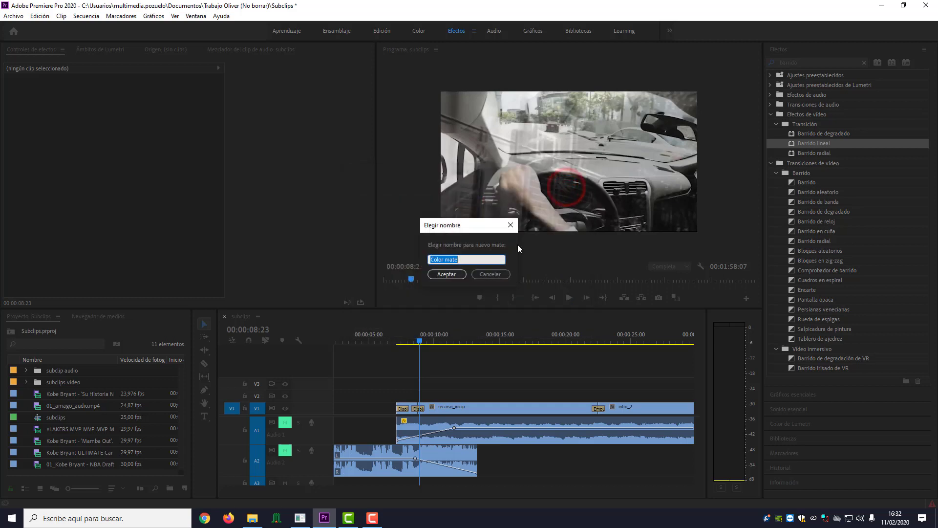
{"action": "type", "text": "fondo"}
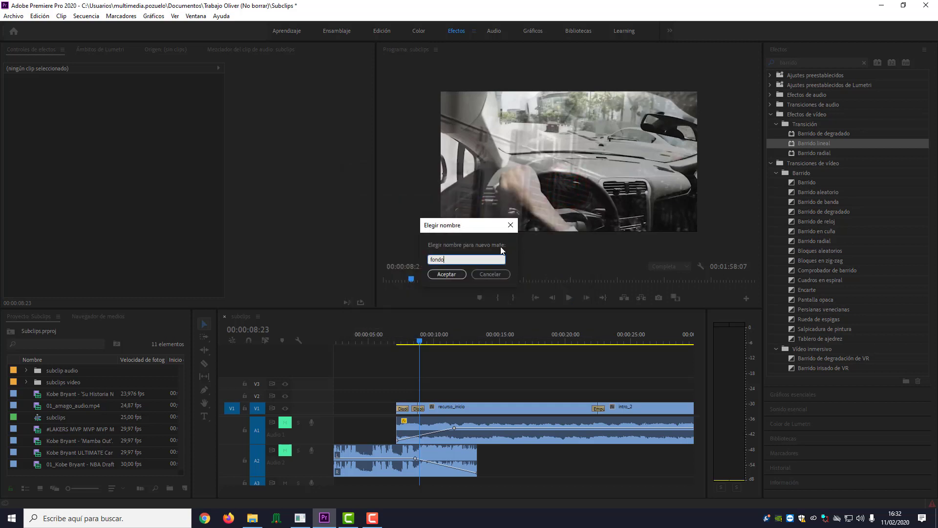
{"action": "type", "text": "_titul"}
{"action": "type", "text": "os"}
Confirm the fondo_titulos matte, place it on V2, and drag the black bar lower in the Program monitor
{"action": "left_click", "coordinate": [447, 274]}
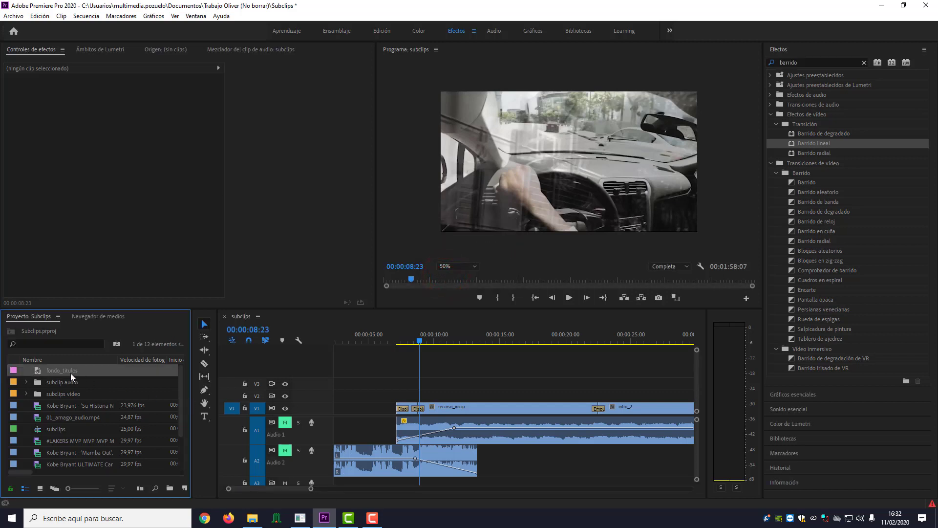
{"action": "left_click_drag", "start_coordinate": [40, 370], "coordinate": [445, 402]}
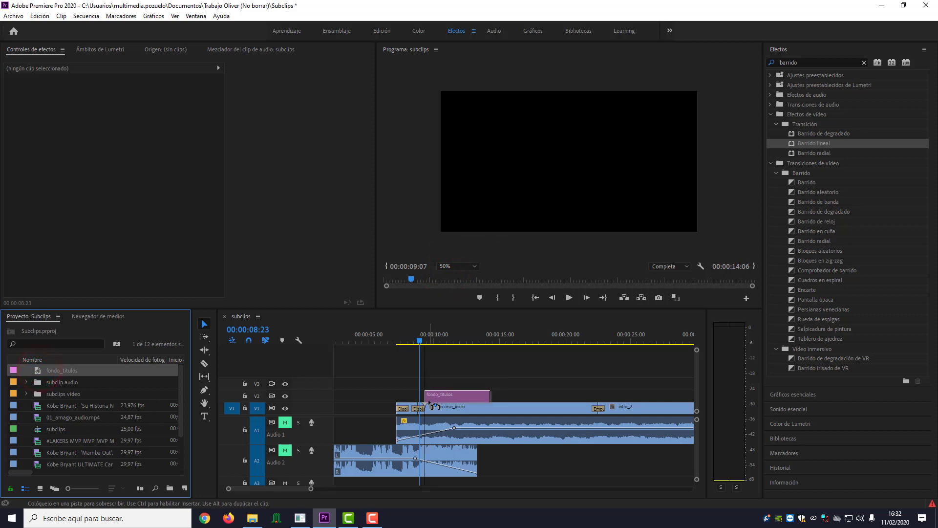
{"action": "left_click_drag", "start_coordinate": [419, 340], "coordinate": [459, 341]}
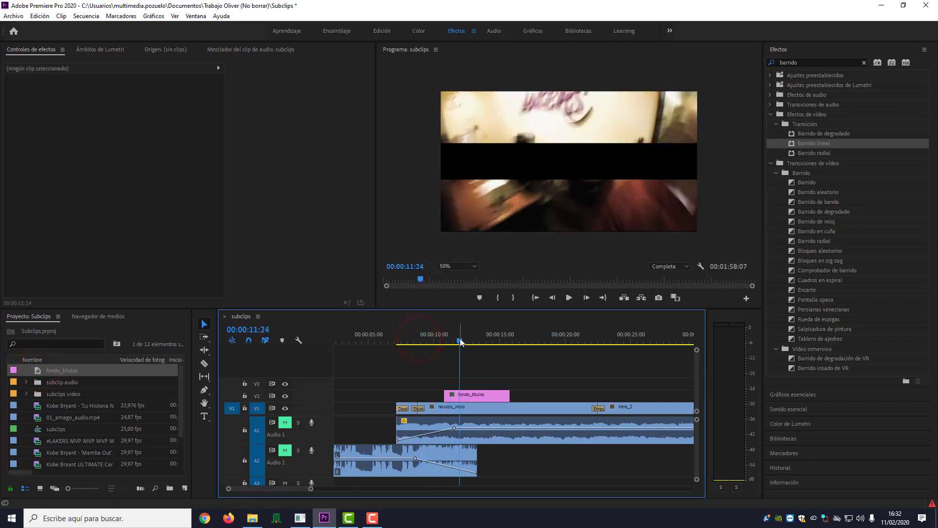
{"action": "left_click", "coordinate": [566, 163]}
{"action": "left_click_drag", "start_coordinate": [594, 164], "coordinate": [595, 206]}
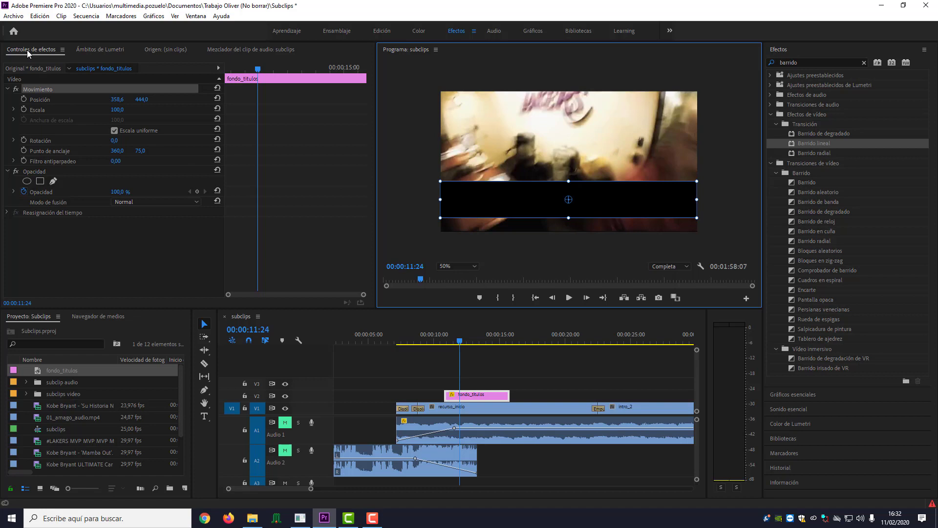
Turn off Uniform Scale, flatten the bar to 65.3% height, and move it near the bottom
{"action": "left_click", "coordinate": [14, 110]}
{"action": "left_click", "coordinate": [15, 110]}
{"action": "left_click", "coordinate": [14, 109]}
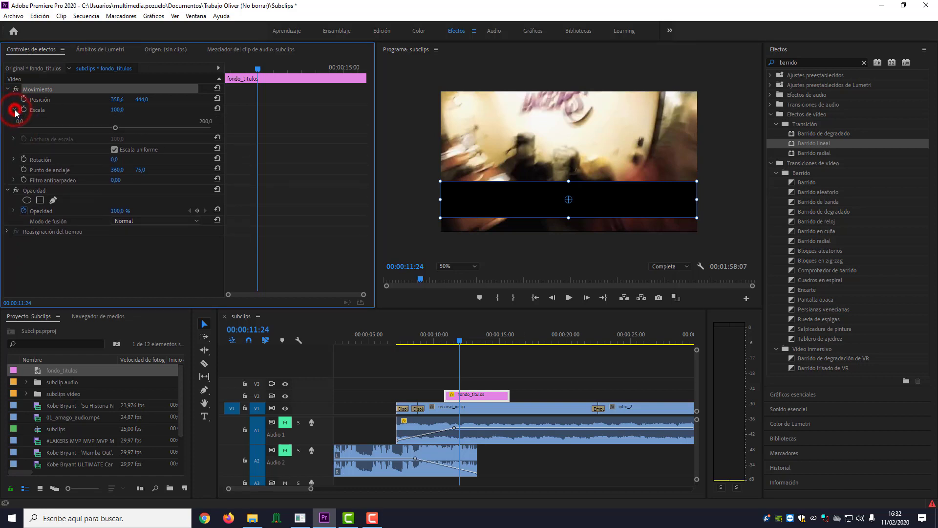
{"action": "left_click", "coordinate": [114, 150]}
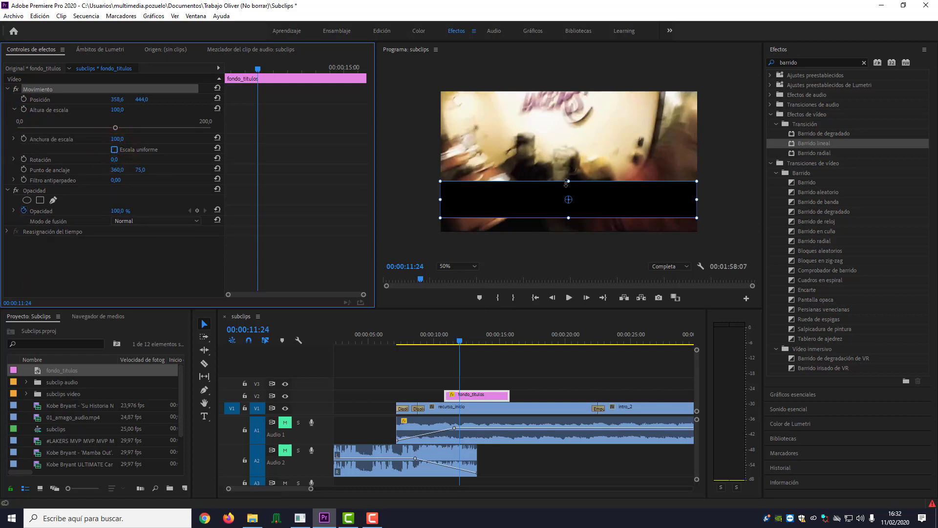
{"action": "left_click_drag", "start_coordinate": [565, 184], "coordinate": [570, 189]}
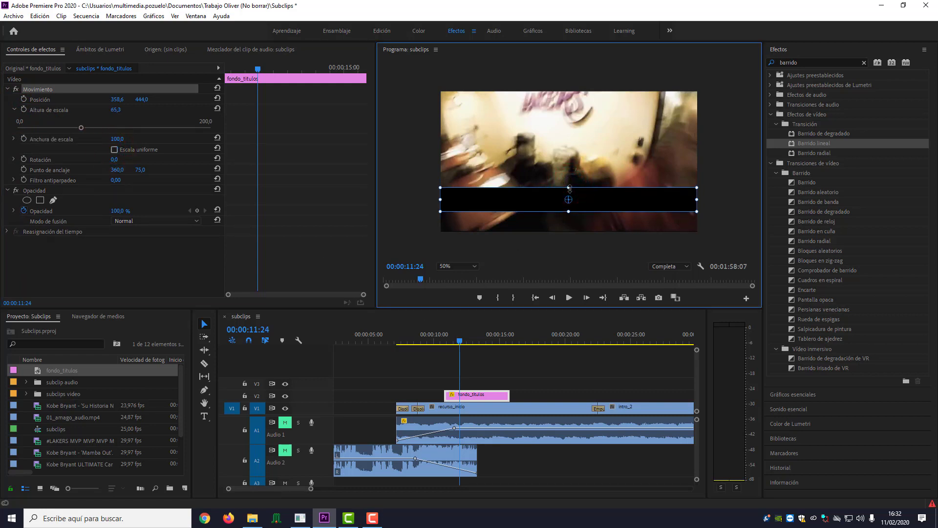
{"action": "left_click_drag", "start_coordinate": [590, 201], "coordinate": [591, 212]}
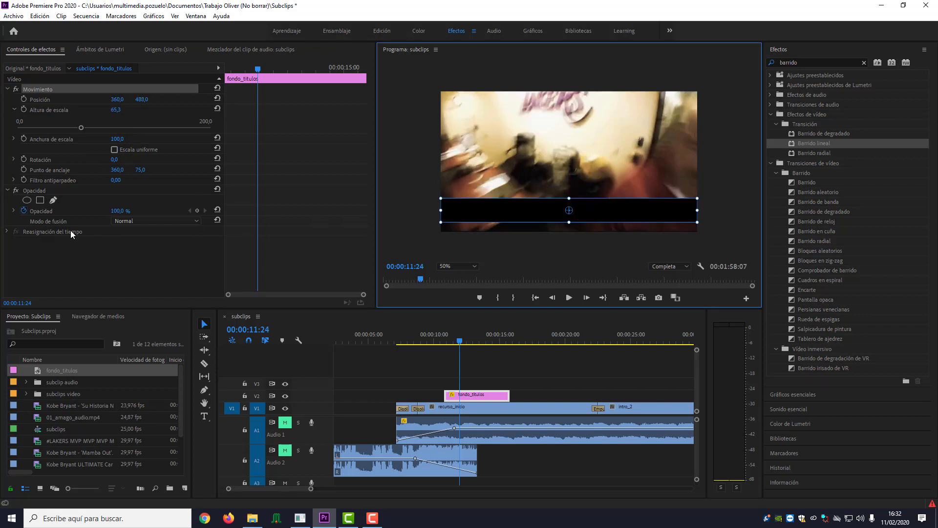
Collapse the Motion and Opacity properties and select the recurso_inicio clip
{"action": "left_click", "coordinate": [7, 89]}
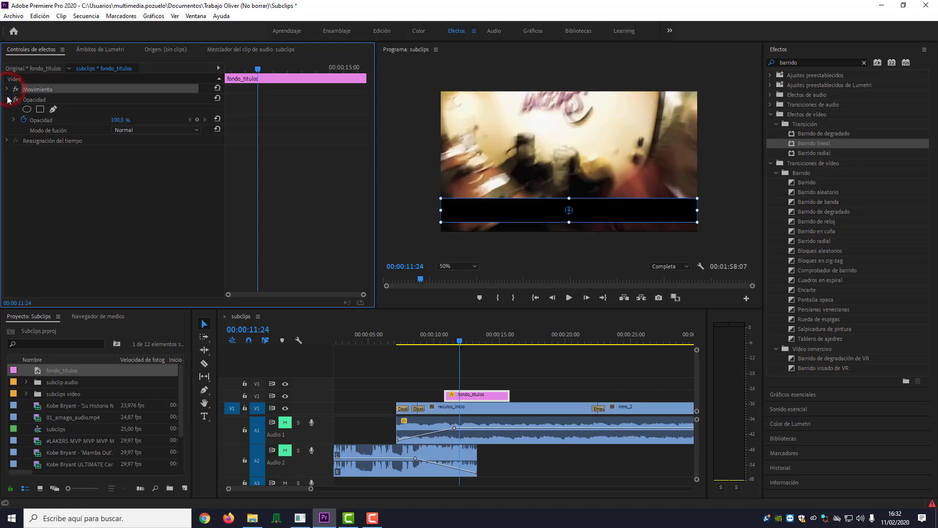
{"action": "left_click", "coordinate": [8, 99]}
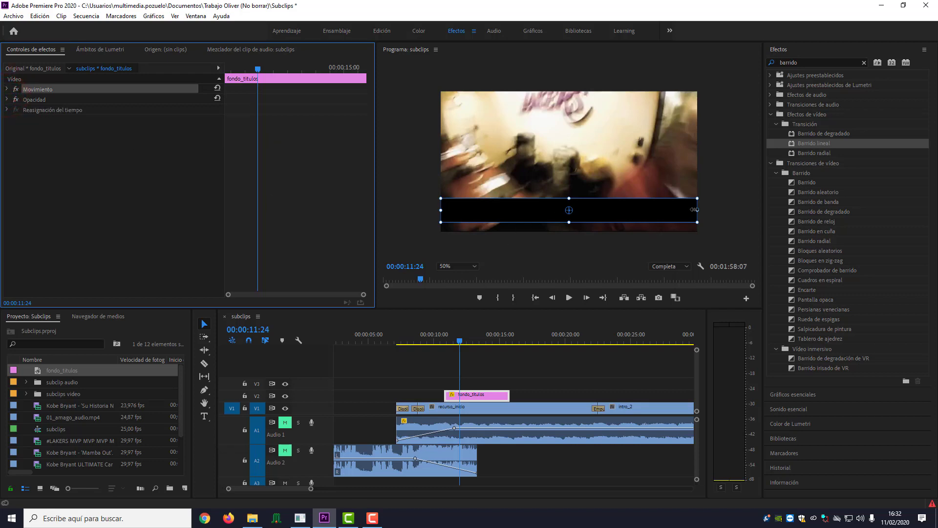
{"action": "left_click", "coordinate": [418, 242]}
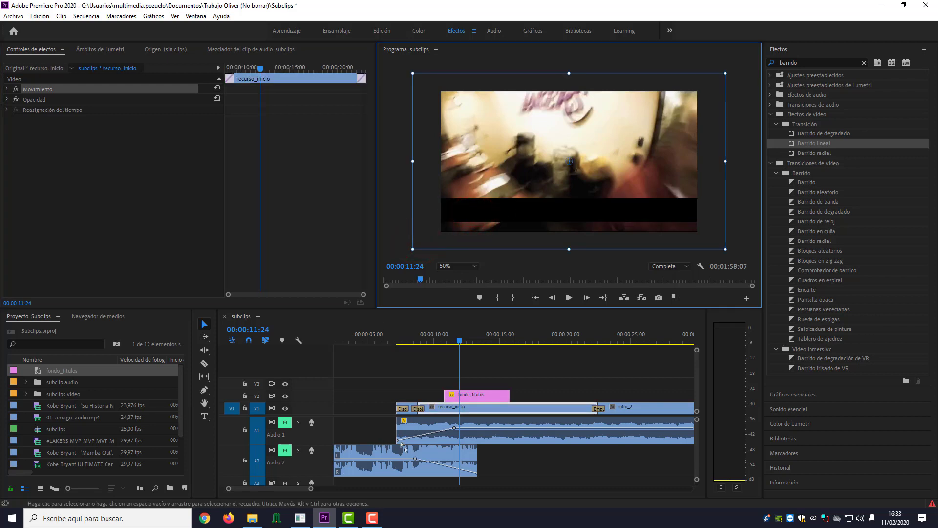
{"action": "left_click", "coordinate": [479, 395]}
{"action": "left_click", "coordinate": [556, 216]}
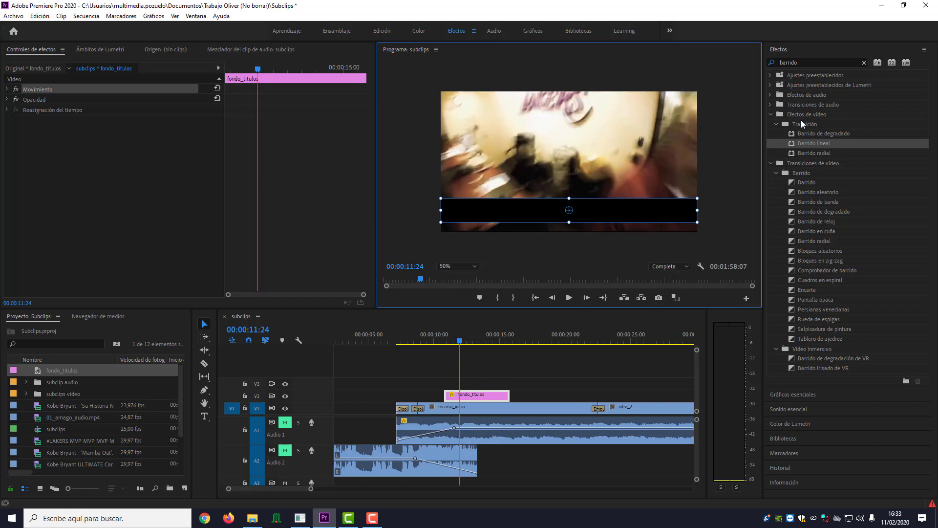
{"action": "left_click", "coordinate": [770, 114]}
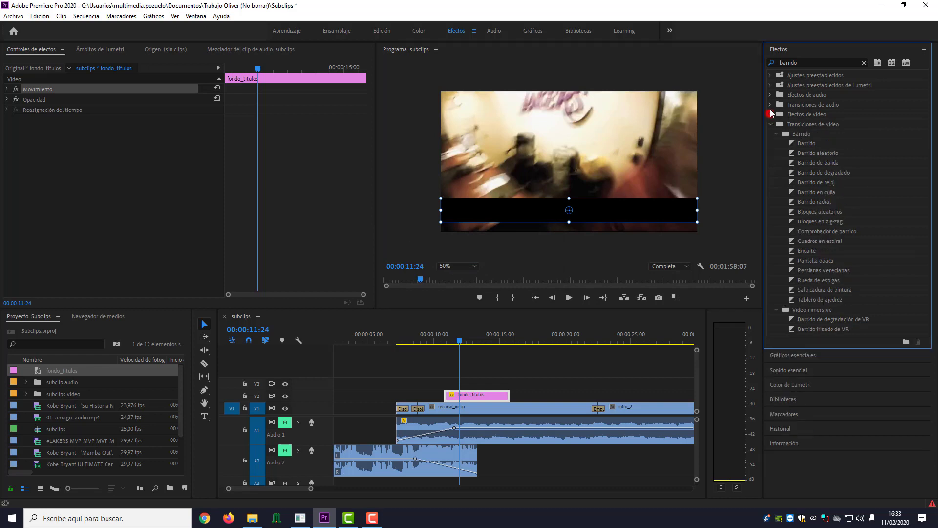
{"action": "double_click", "coordinate": [805, 62]}
{"action": "key", "text": "BackSpace"}
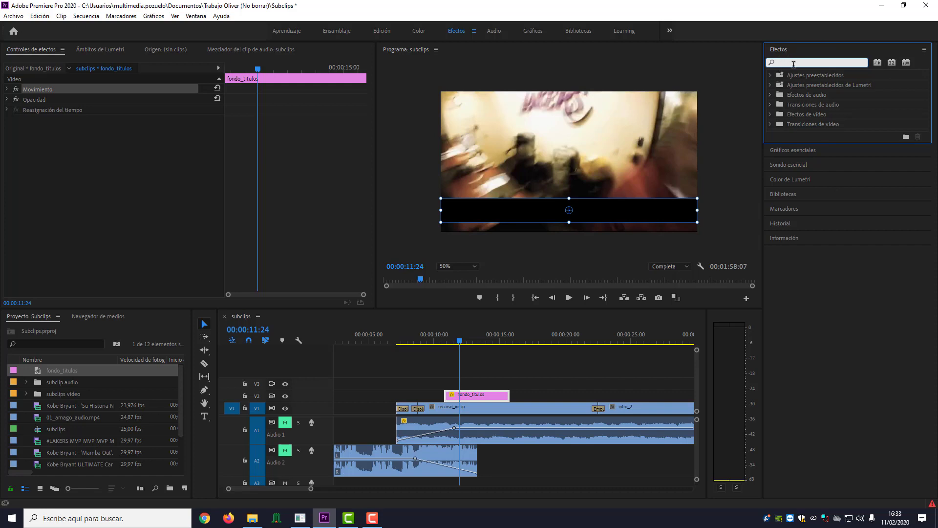
{"action": "left_click", "coordinate": [383, 32]}
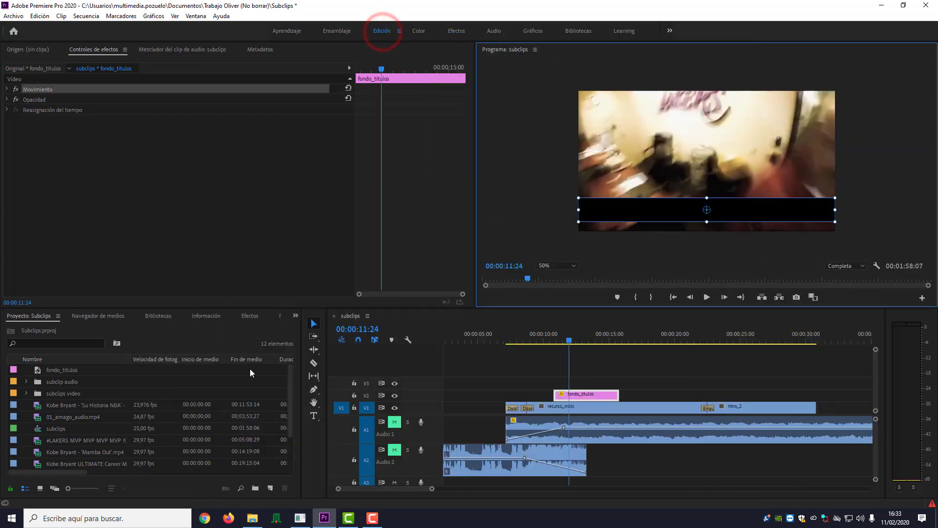
{"action": "left_click", "coordinate": [296, 315]}
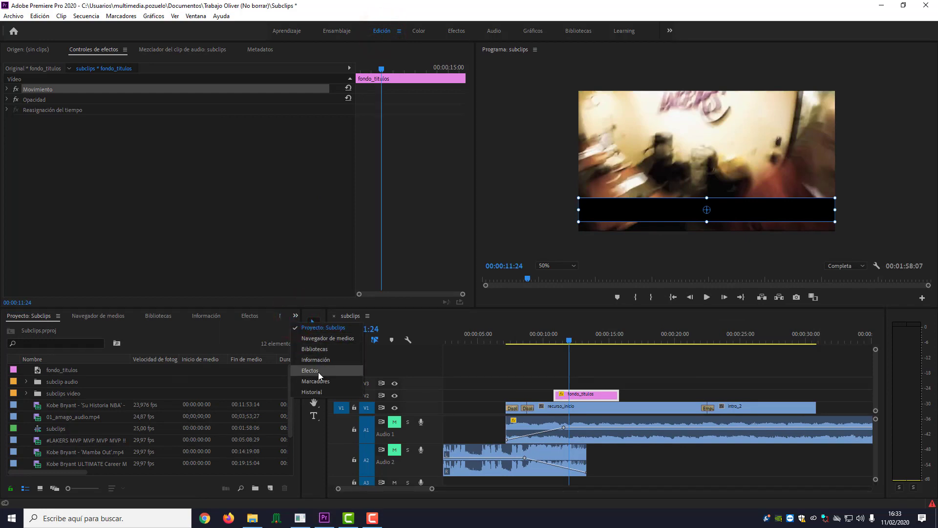
{"action": "left_click", "coordinate": [458, 32]}
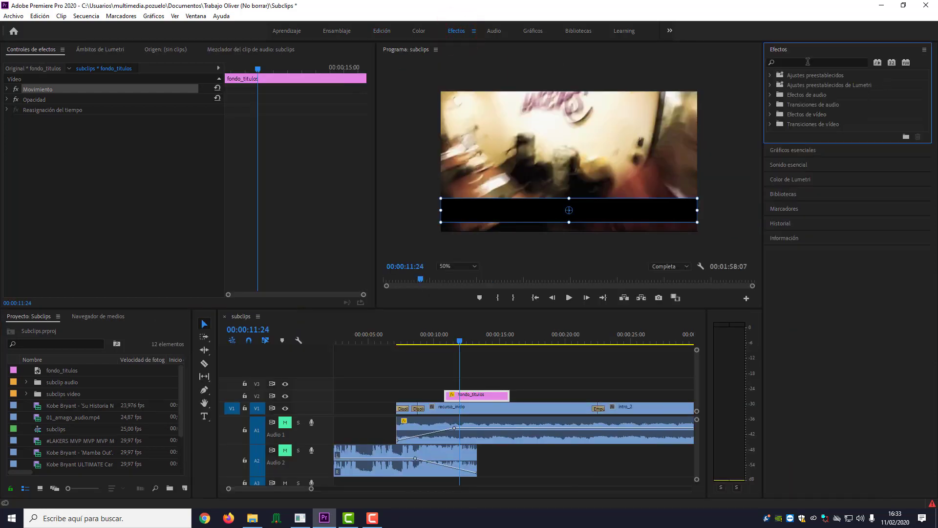
{"action": "left_click", "coordinate": [808, 61]}
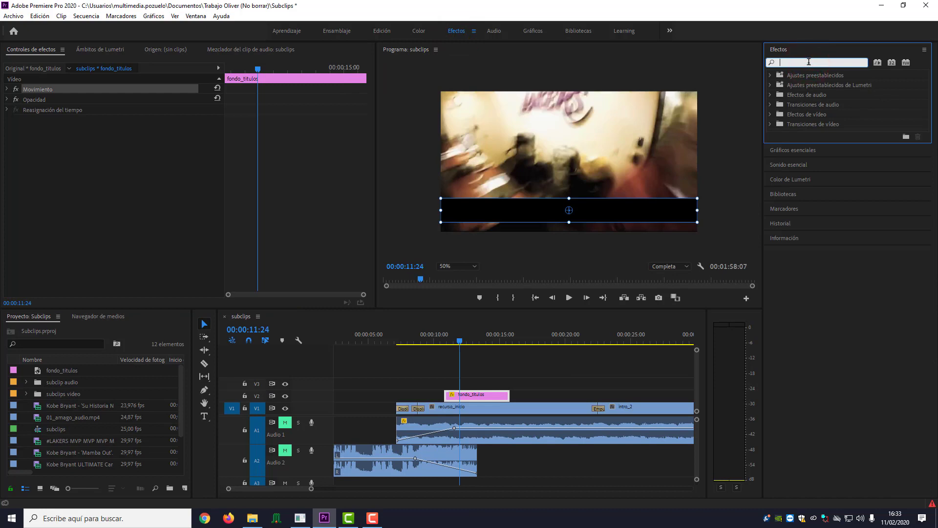
{"action": "type", "text": "barrido"}
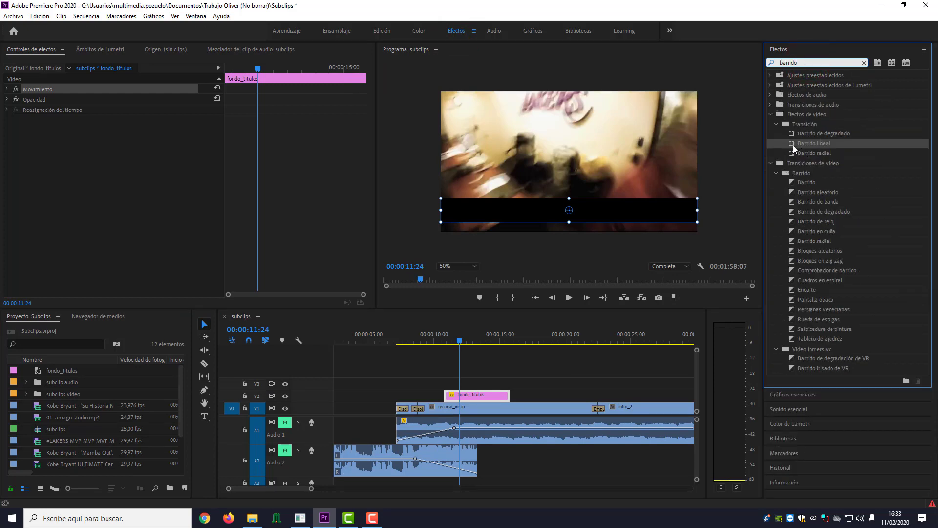
Drop Barrido lineal on fondo_titulos, set the playhead to 00:00:11:21, and select the effect's settings
{"action": "left_click_drag", "start_coordinate": [793, 145], "coordinate": [491, 394]}
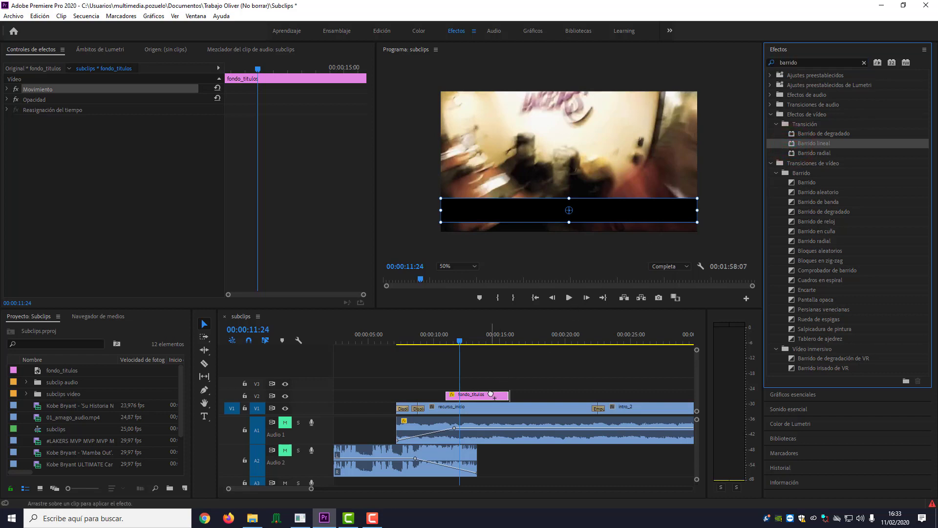
{"action": "left_click", "coordinate": [458, 340]}
{"action": "left_click_drag", "start_coordinate": [458, 341], "coordinate": [458, 340]}
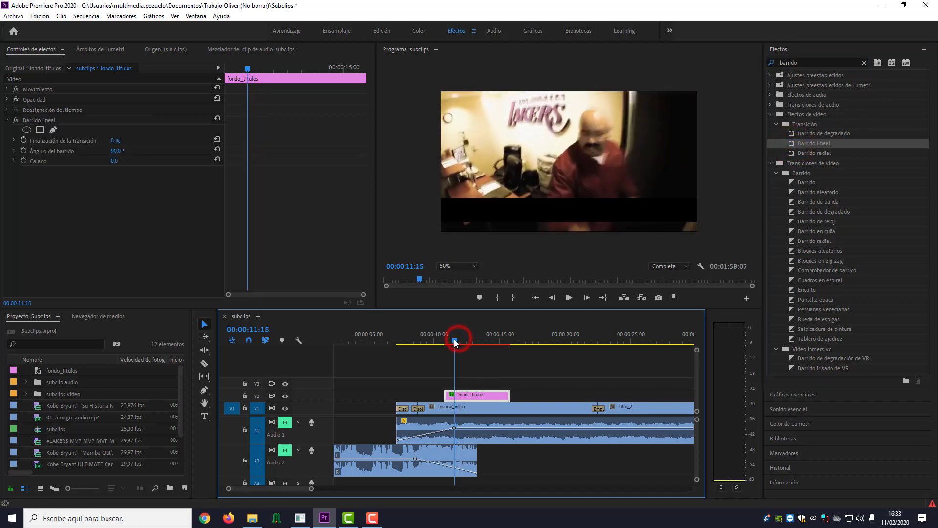
{"action": "left_click", "coordinate": [491, 393]}
{"action": "left_click", "coordinate": [32, 118]}
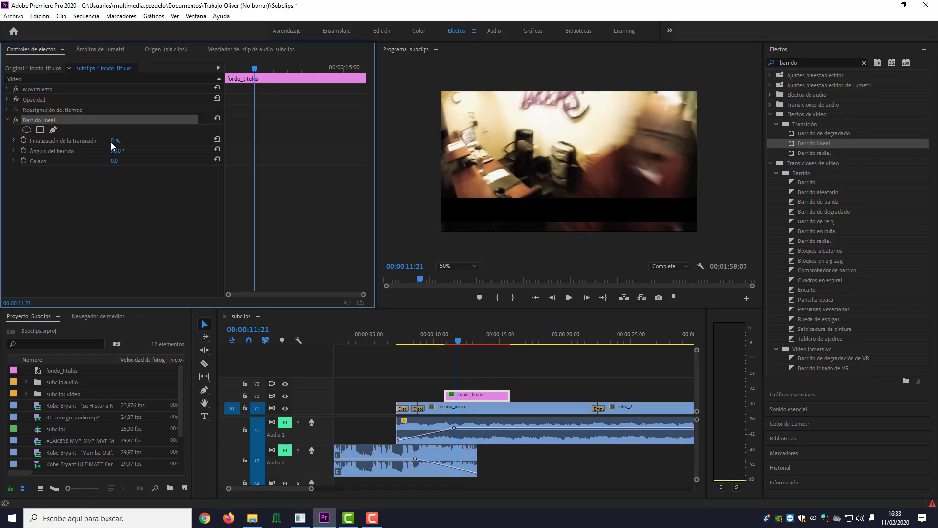
{"action": "mouse_move", "coordinate": [113, 143]}
{"action": "left_mouse_down"}
{"action": "mouse_move", "coordinate": [123, 141]}
{"action": "mouse_move", "coordinate": [98, 141]}
{"action": "left_mouse_up"}
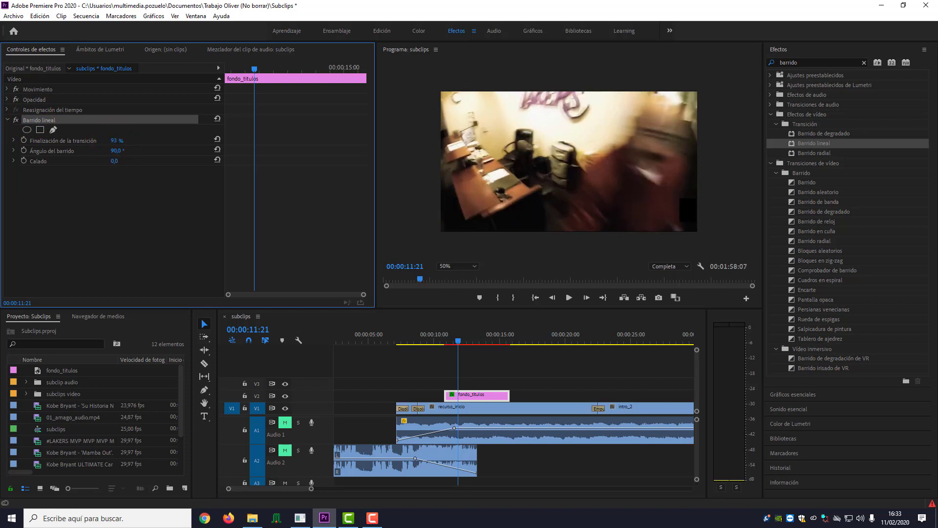
{"action": "left_click", "coordinate": [250, 68]}
Keyframe the wipe's transition completion from 100% to 0% at the start of fondo_titulos
{"action": "left_click_drag", "start_coordinate": [251, 70], "coordinate": [205, 86]}
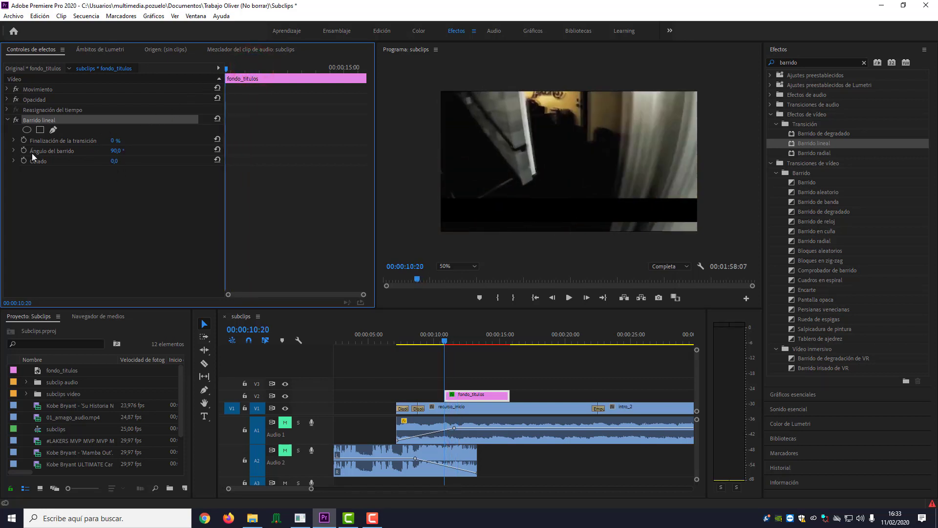
{"action": "left_click", "coordinate": [23, 141]}
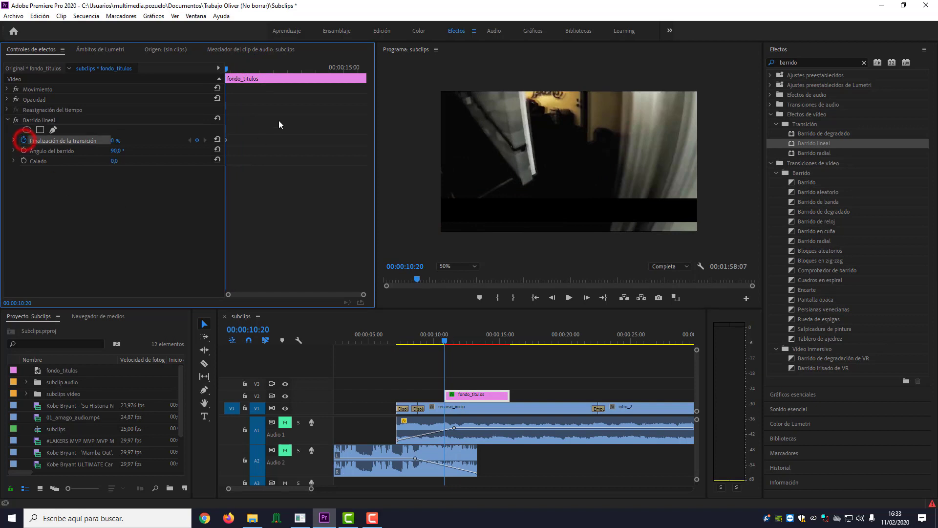
{"action": "left_click", "coordinate": [229, 69]}
{"action": "left_click_drag", "start_coordinate": [227, 69], "coordinate": [242, 69]}
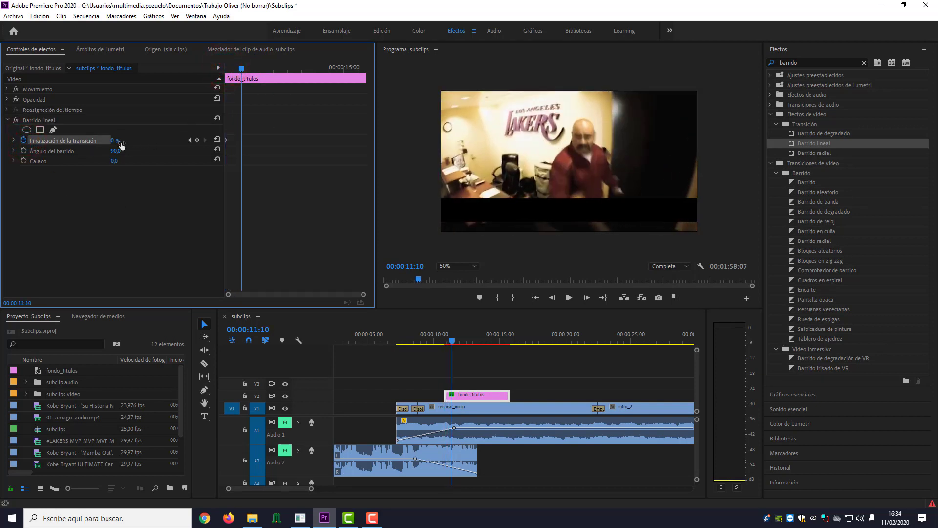
{"action": "left_click_drag", "start_coordinate": [113, 141], "coordinate": [117, 142]}
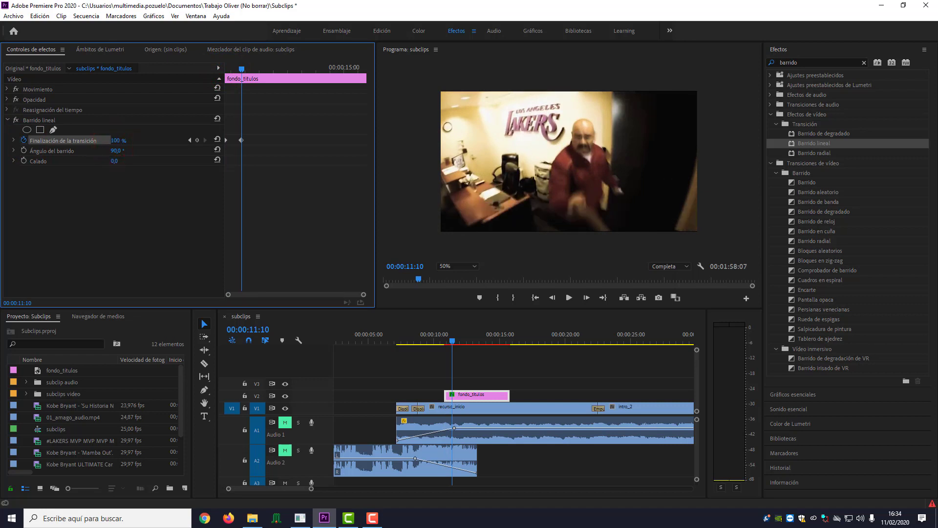
{"action": "left_click_drag", "start_coordinate": [241, 69], "coordinate": [227, 69]}
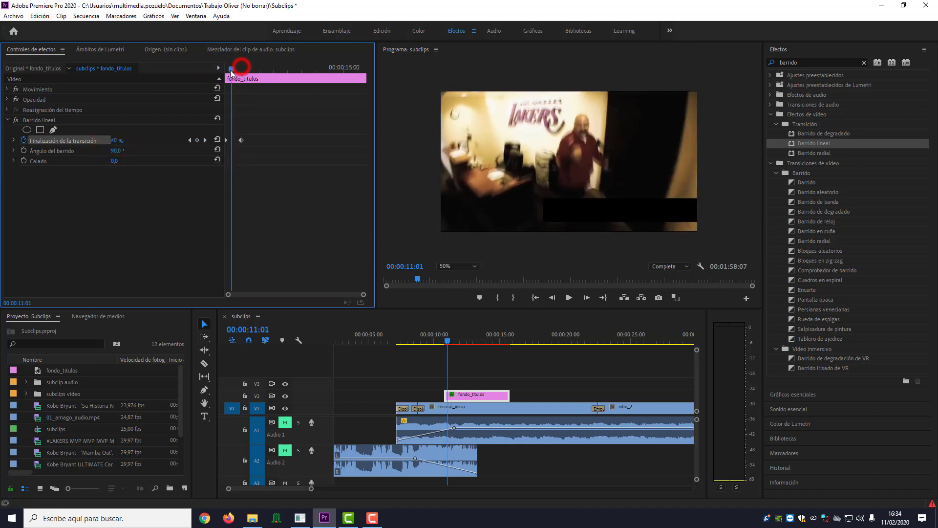
{"action": "left_click", "coordinate": [249, 68]}
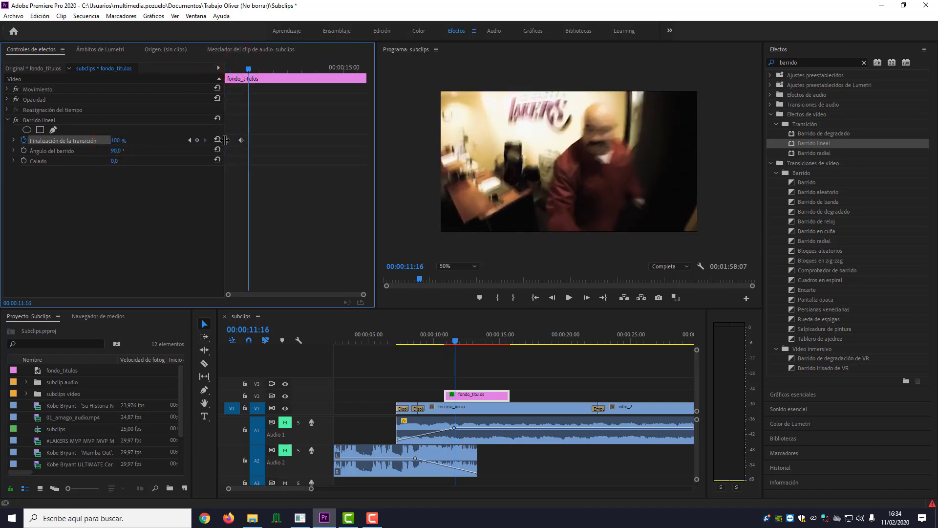
{"action": "left_click_drag", "start_coordinate": [226, 141], "coordinate": [263, 140]}
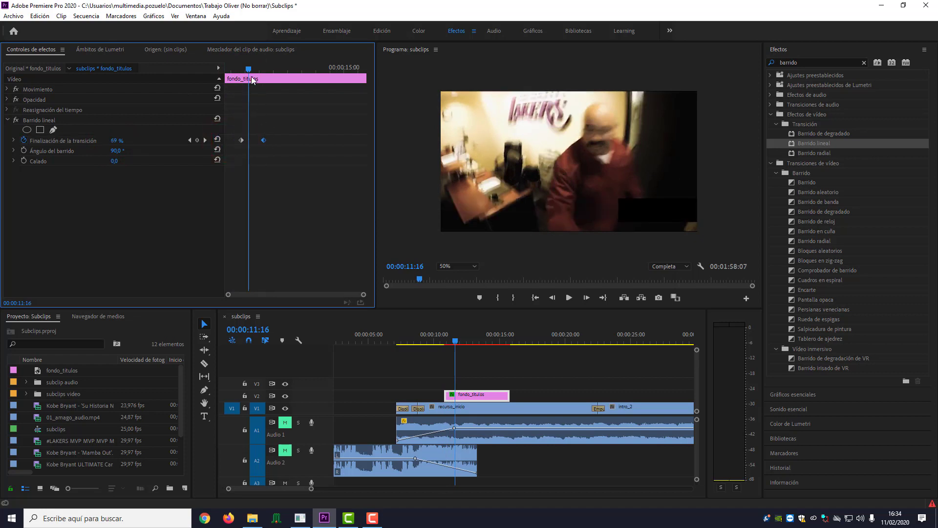
{"action": "left_click", "coordinate": [240, 69]}
{"action": "left_click_drag", "start_coordinate": [240, 72], "coordinate": [246, 74]}
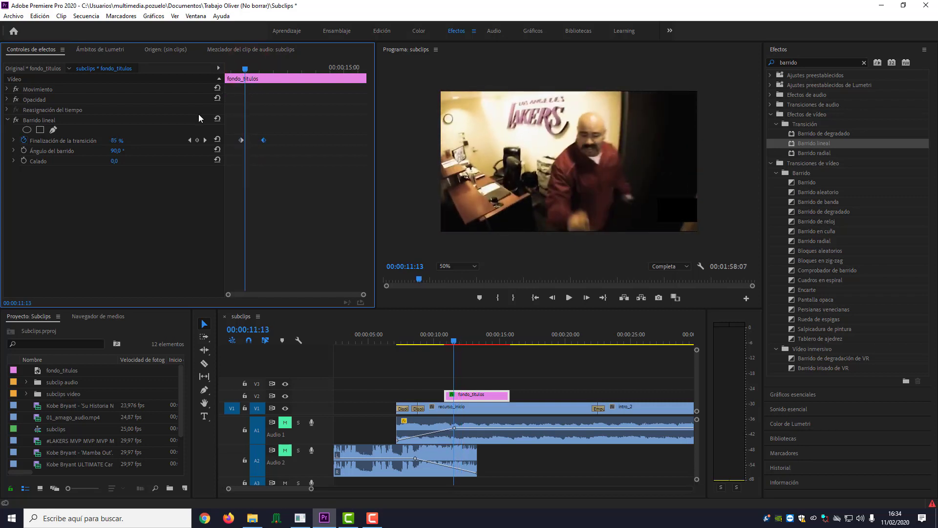
Set the wipe angle to -90° and the feather to 9
{"action": "left_click", "coordinate": [117, 151]}
{"action": "type", "text": "-"}
{"action": "key", "text": "Return"}
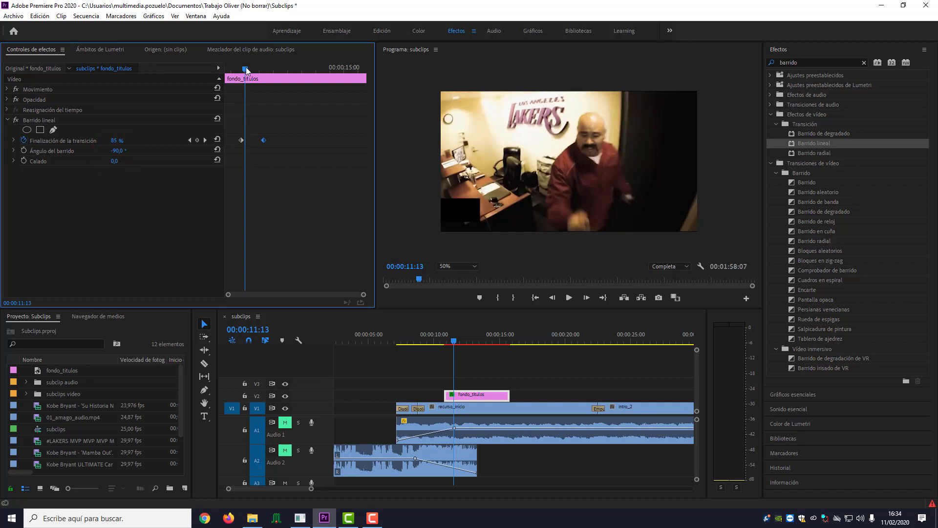
{"action": "left_click_drag", "start_coordinate": [246, 69], "coordinate": [265, 70]}
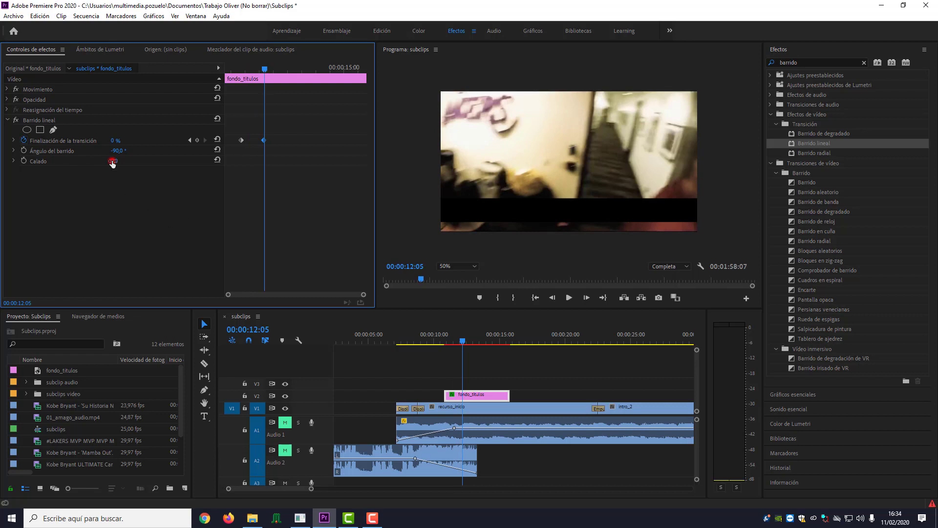
{"action": "left_click_drag", "start_coordinate": [112, 163], "coordinate": [117, 162]}
{"action": "left_click_drag", "start_coordinate": [265, 69], "coordinate": [246, 86]}
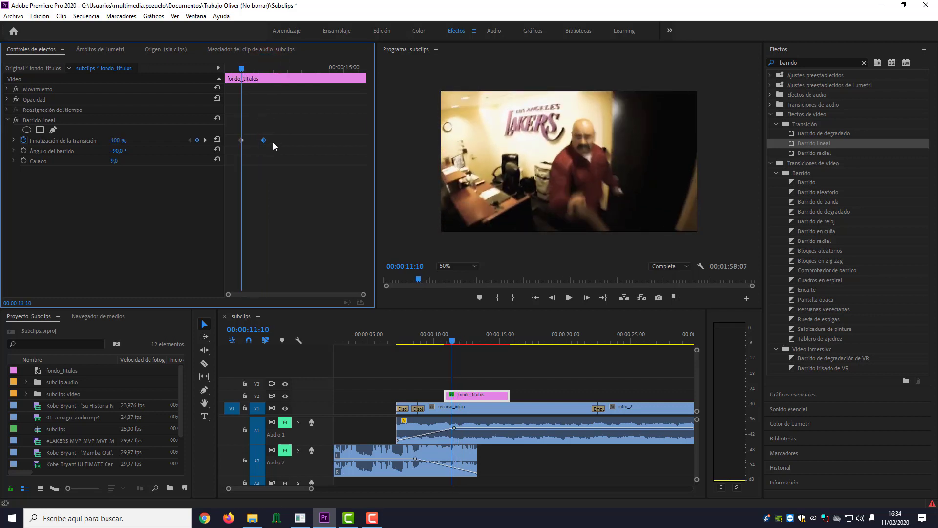
Shift both completion keyframes slightly later and preview the wipe
{"action": "mouse_move", "coordinate": [272, 140]}
{"action": "left_mouse_down"}
{"action": "mouse_move", "coordinate": [242, 145]}
{"action": "mouse_move", "coordinate": [268, 140]}
{"action": "left_mouse_up"}
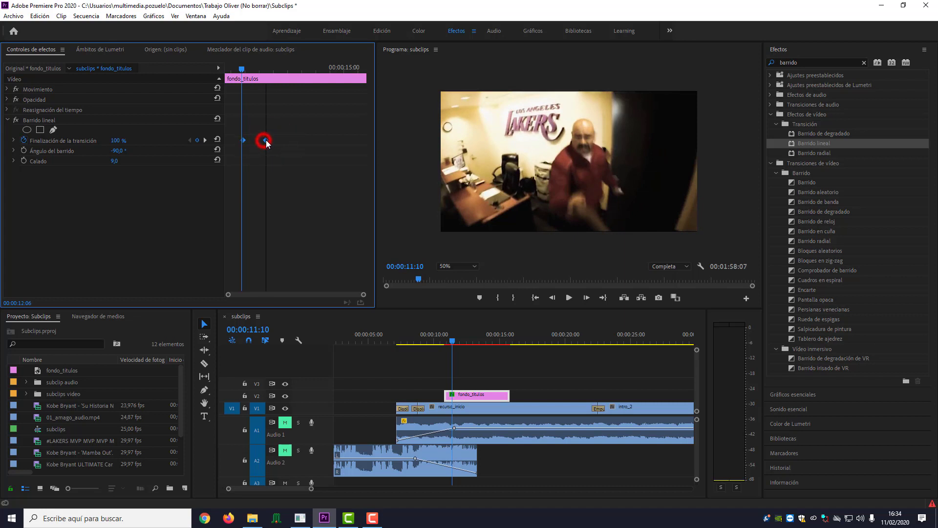
{"action": "left_click", "coordinate": [239, 68]}
{"action": "left_click_drag", "start_coordinate": [239, 69], "coordinate": [277, 71]}
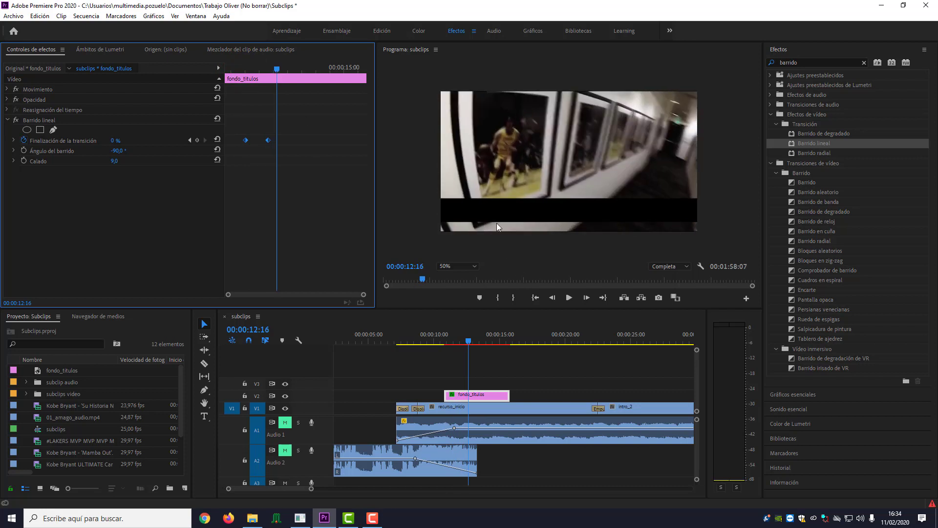
Find Sombra paralela, apply it to fondo_titulos, and make the shadow colour white
{"action": "left_click", "coordinate": [803, 61]}
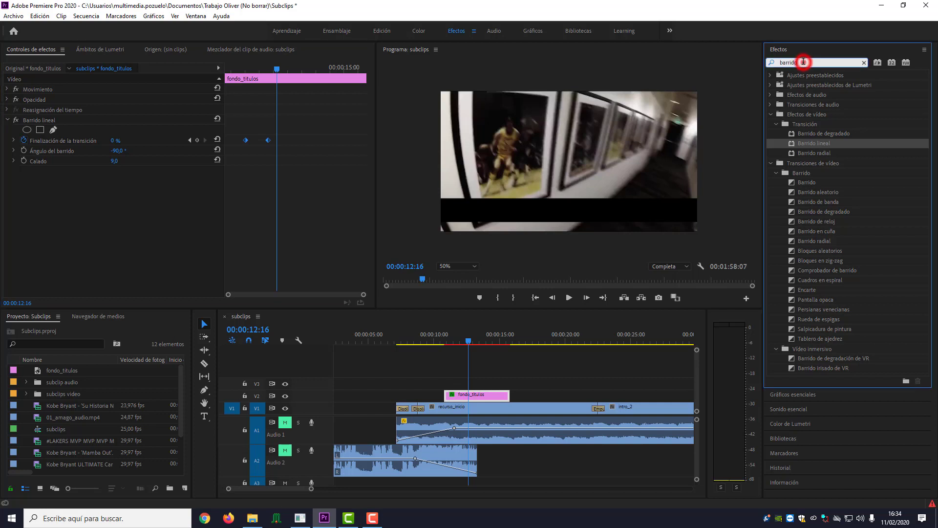
{"action": "type", "text": "sombra"}
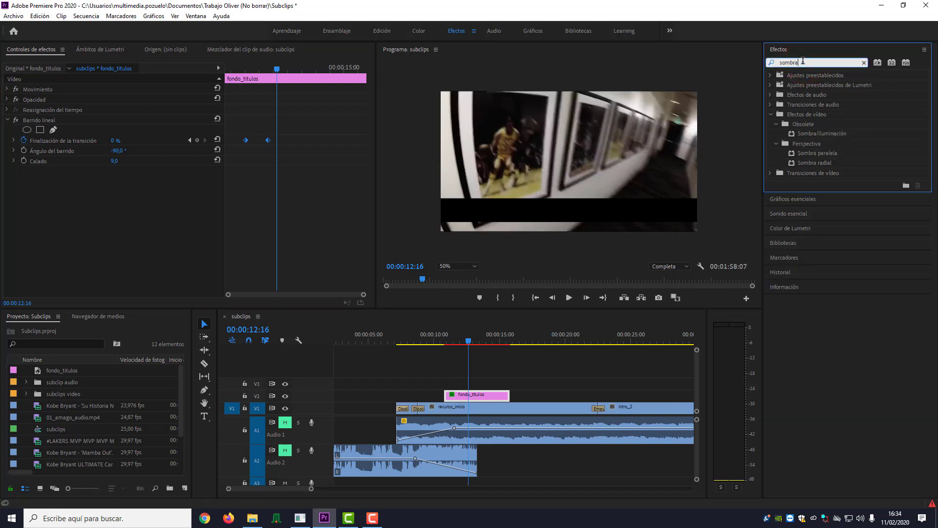
{"action": "left_click_drag", "start_coordinate": [794, 152], "coordinate": [487, 394]}
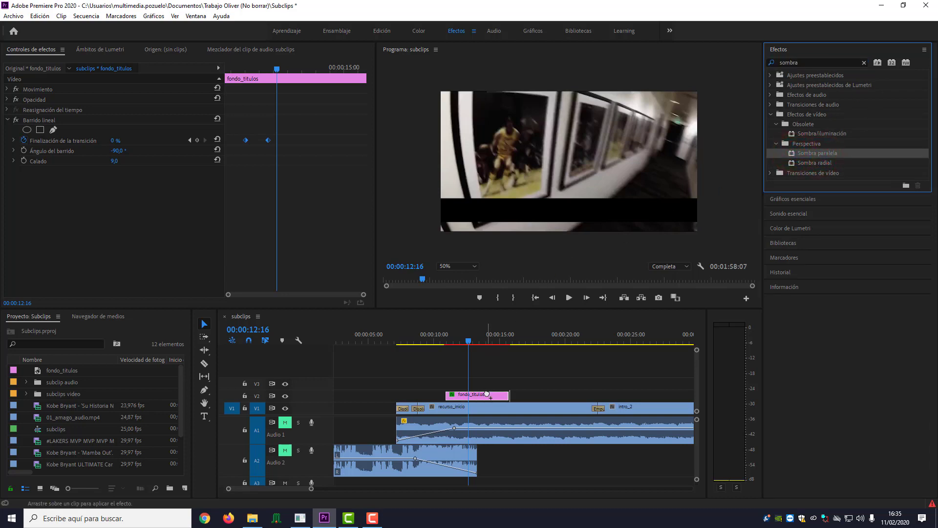
{"action": "left_click_drag", "start_coordinate": [487, 394], "coordinate": [487, 395]}
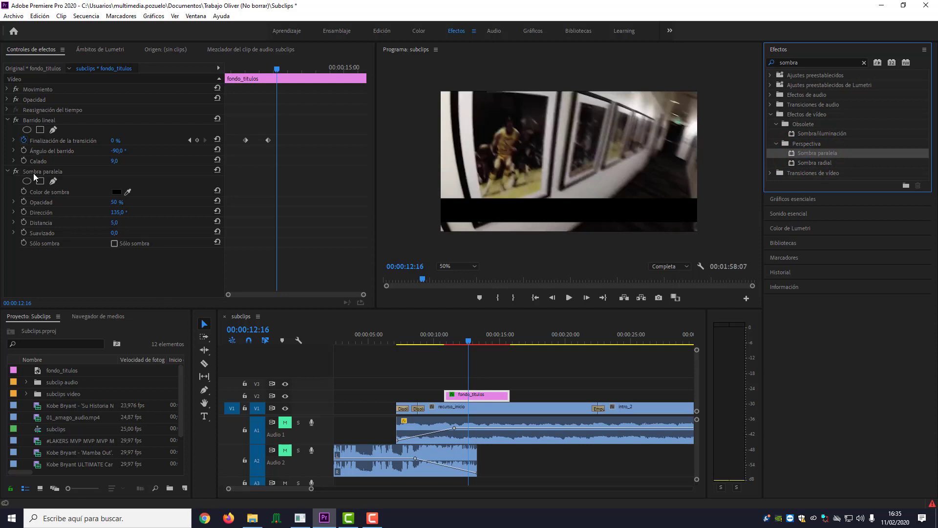
{"action": "left_click", "coordinate": [115, 192]}
{"action": "left_click_drag", "start_coordinate": [355, 220], "coordinate": [351, 378]}
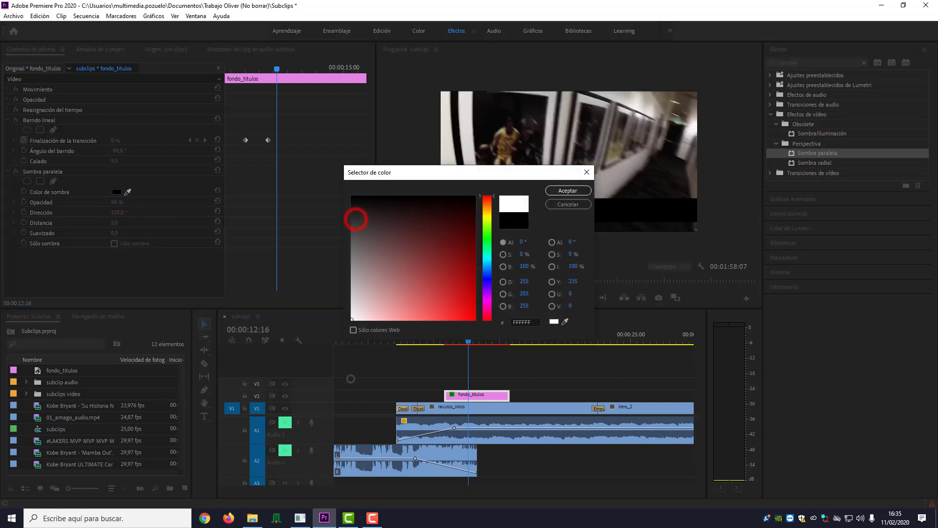
{"action": "left_click", "coordinate": [566, 191]}
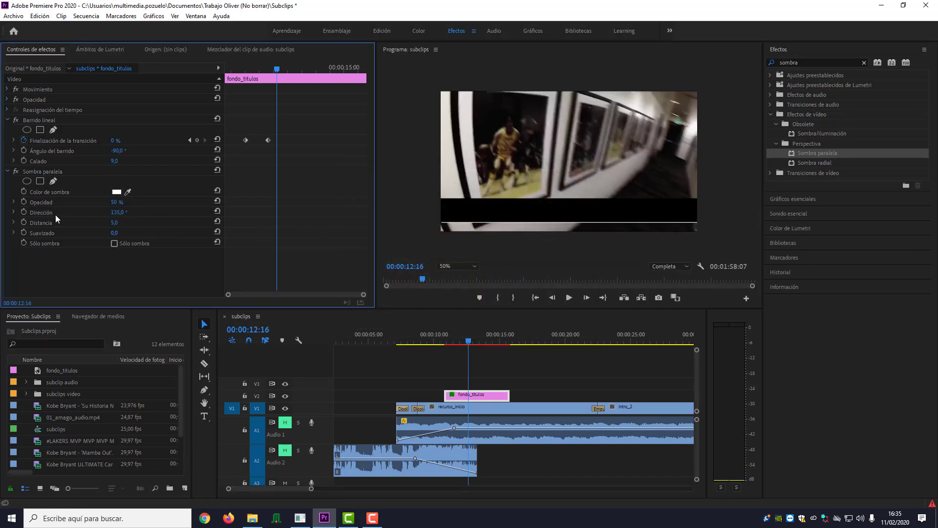
Set the shadow direction to 180° and its distance to 0
{"action": "mouse_move", "coordinate": [112, 207]}
{"action": "left_mouse_down"}
{"action": "mouse_move", "coordinate": [128, 207]}
{"action": "mouse_move", "coordinate": [107, 212]}
{"action": "left_mouse_up"}
{"action": "left_click_drag", "start_coordinate": [115, 223], "coordinate": [127, 223]}
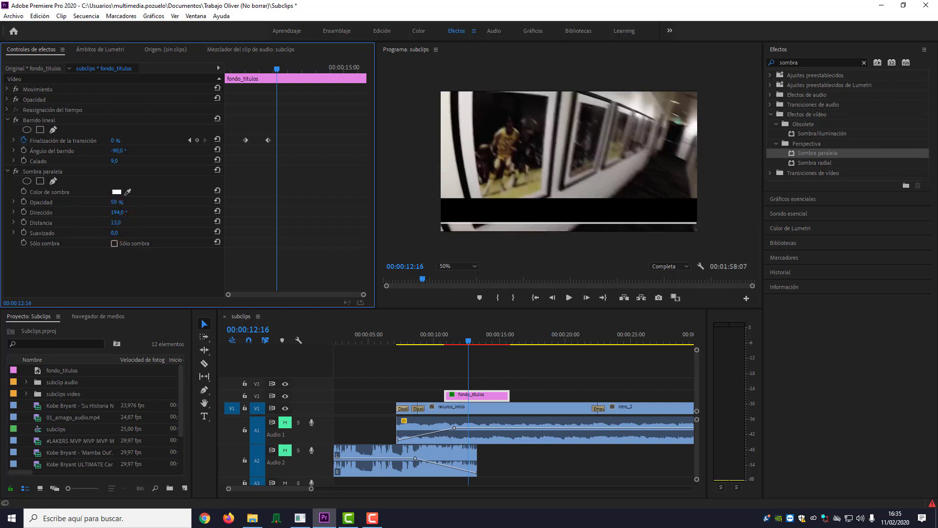
{"action": "left_click_drag", "start_coordinate": [127, 223], "coordinate": [133, 223]}
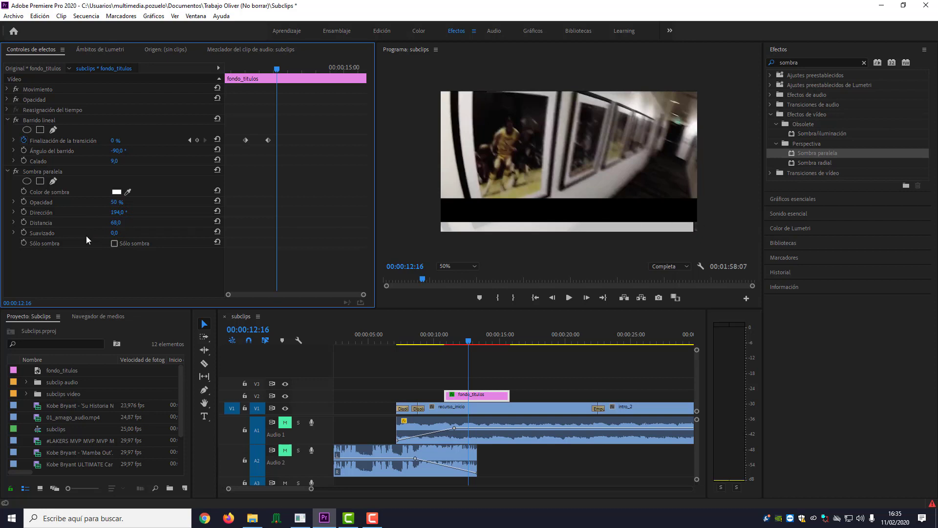
{"action": "left_click_drag", "start_coordinate": [117, 214], "coordinate": [113, 214]}
{"action": "left_click_drag", "start_coordinate": [117, 223], "coordinate": [88, 223]}
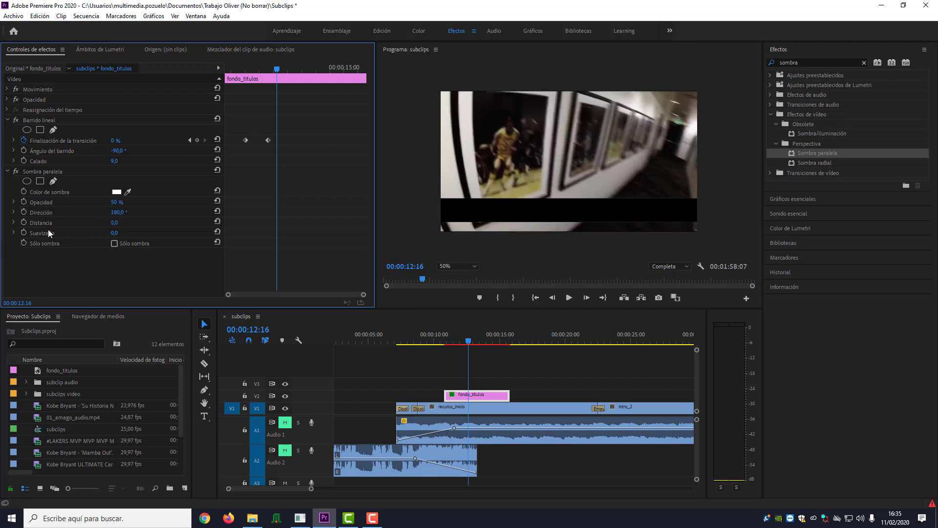
Keyframe the shadow distance at 0, 35 and about 11 along the clip, then play it back
{"action": "left_click", "coordinate": [24, 223]}
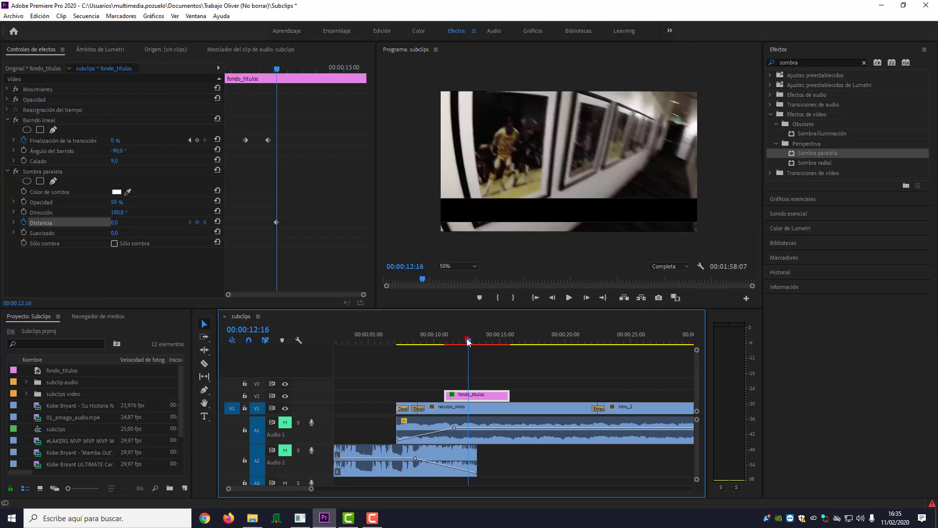
{"action": "left_click_drag", "start_coordinate": [468, 341], "coordinate": [473, 341]}
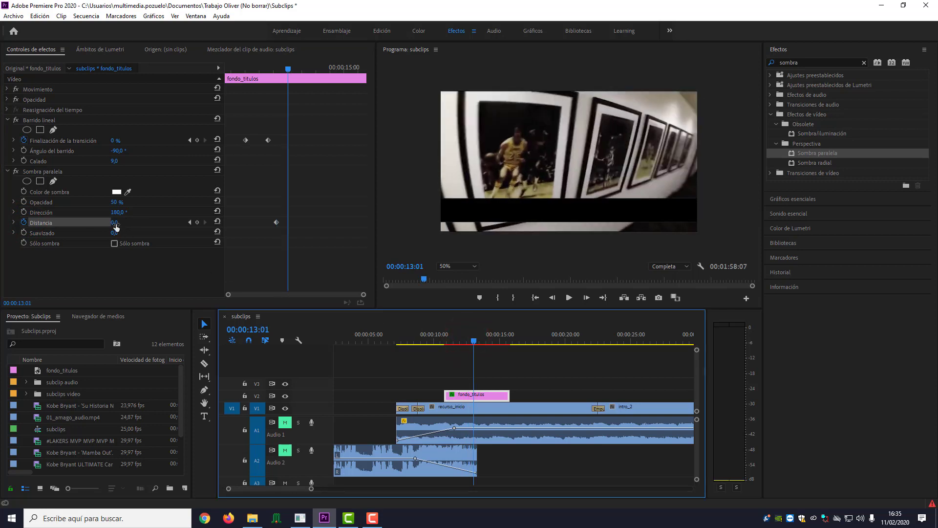
{"action": "left_click_drag", "start_coordinate": [116, 223], "coordinate": [133, 223]}
{"action": "left_click", "coordinate": [473, 341]}
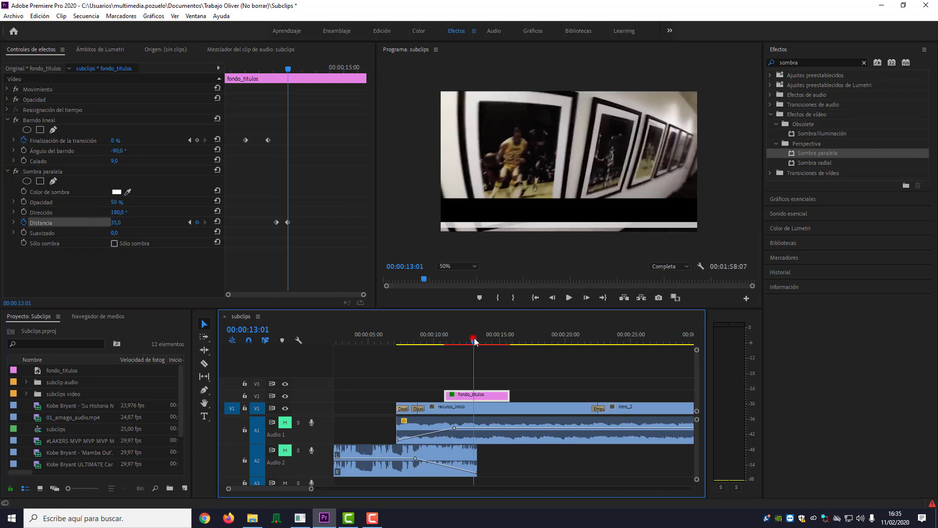
{"action": "left_click_drag", "start_coordinate": [473, 341], "coordinate": [481, 341]}
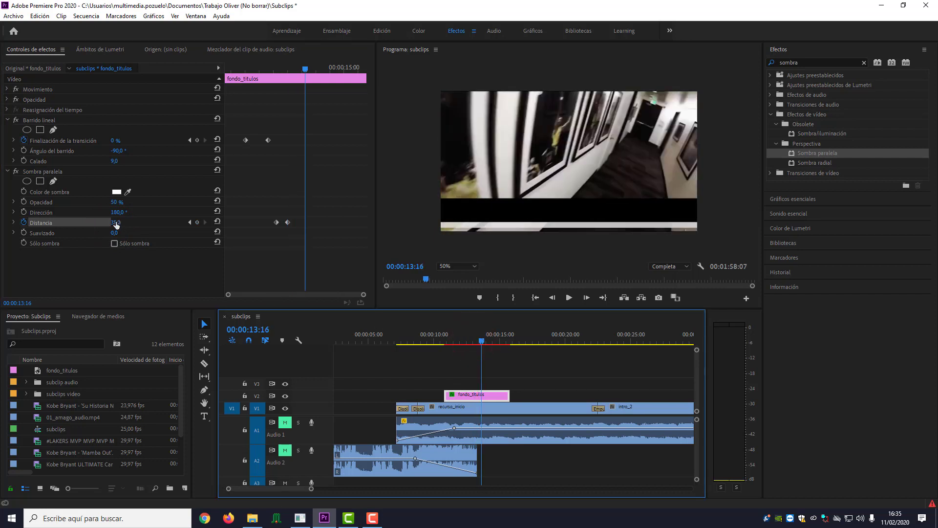
{"action": "left_click_drag", "start_coordinate": [116, 222], "coordinate": [105, 222]}
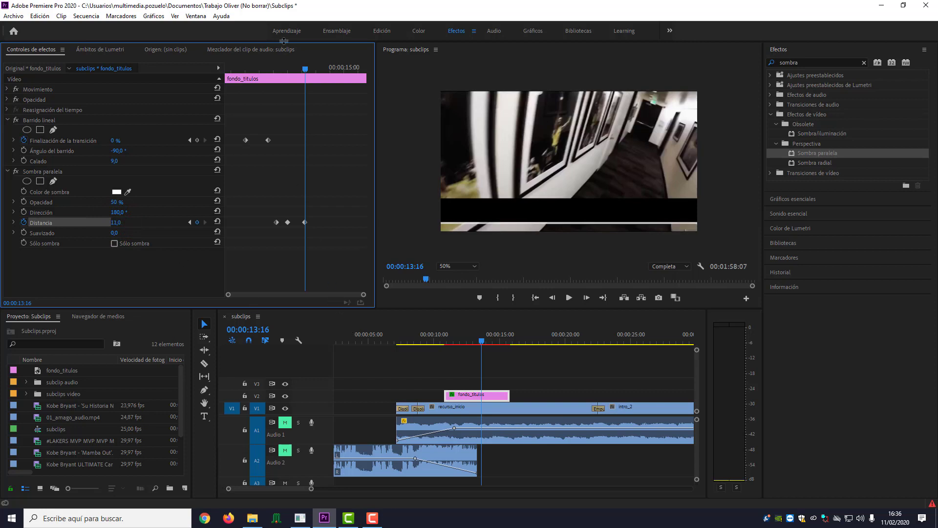
{"action": "mouse_move", "coordinate": [300, 68]}
{"action": "left_mouse_down"}
{"action": "mouse_move", "coordinate": [235, 72]}
{"action": "mouse_move", "coordinate": [273, 75]}
{"action": "left_mouse_up"}
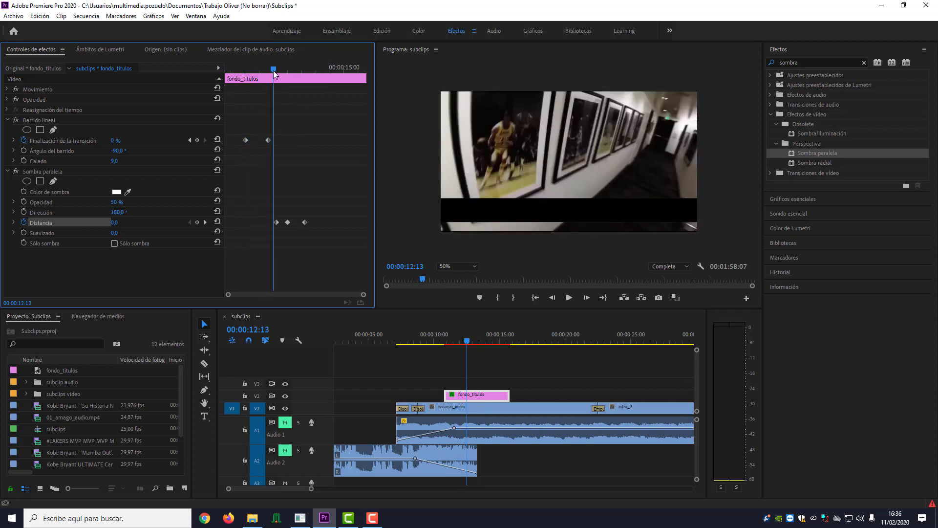
{"action": "mouse_move", "coordinate": [272, 71]}
{"action": "left_mouse_down"}
{"action": "mouse_move", "coordinate": [306, 74]}
{"action": "mouse_move", "coordinate": [234, 79]}
{"action": "left_mouse_up"}
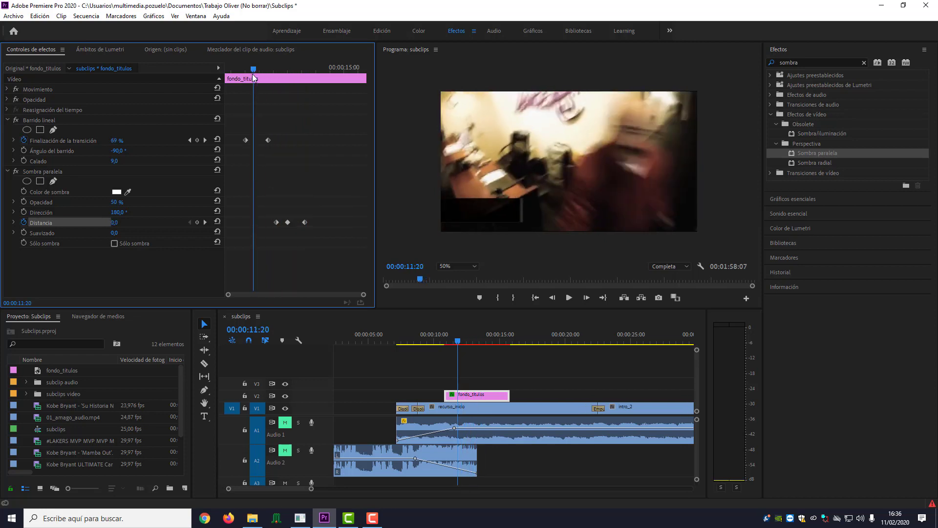
{"action": "key", "text": "space"}
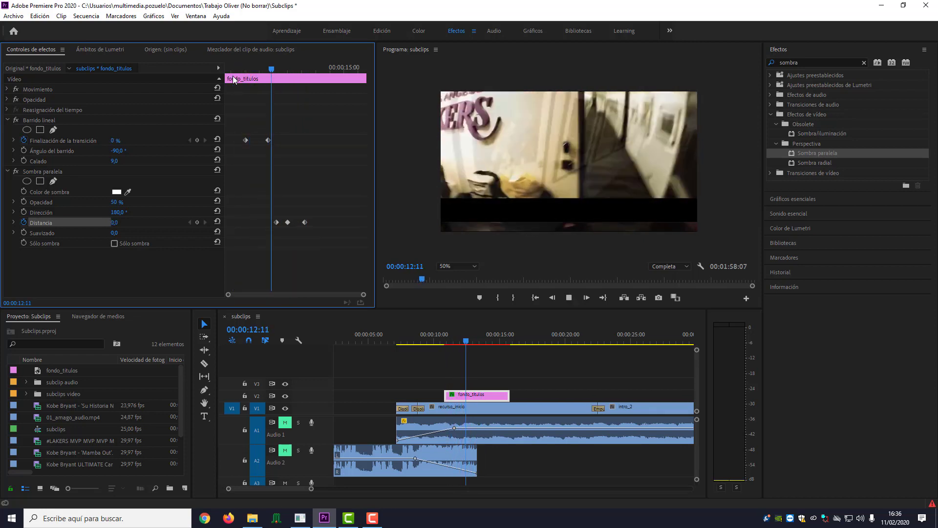
{"action": "key", "text": "space"}
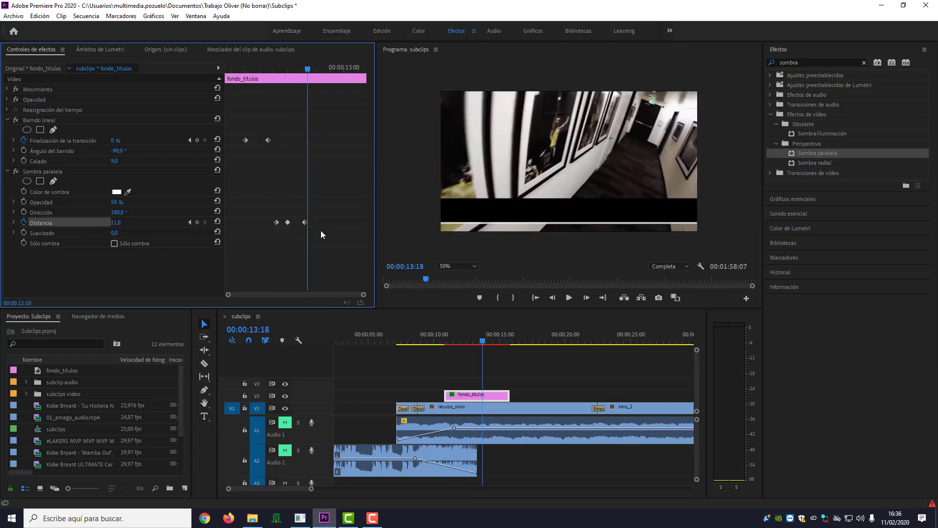
Pull the three Distancia keyframes closer together and select them all
{"action": "left_click_drag", "start_coordinate": [303, 221], "coordinate": [299, 222]}
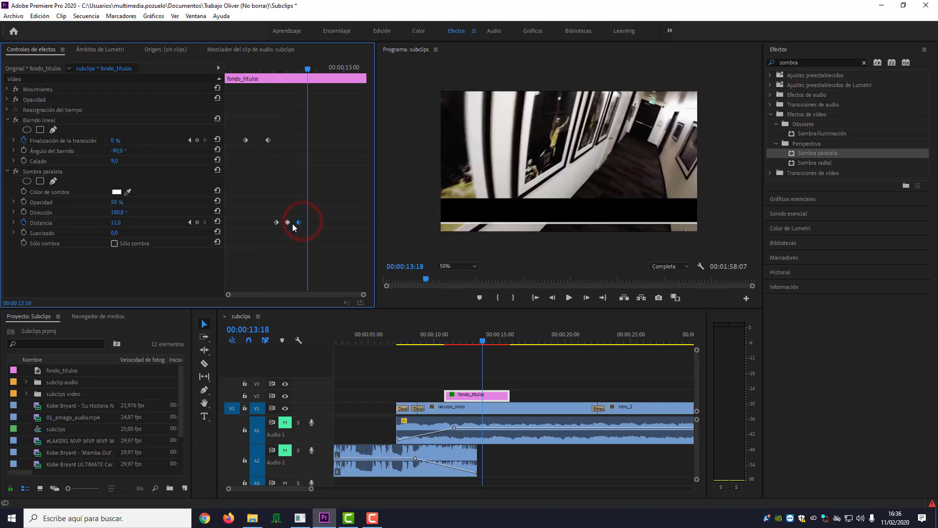
{"action": "left_click", "coordinate": [287, 222]}
{"action": "left_click_drag", "start_coordinate": [299, 223], "coordinate": [295, 222]}
{"action": "left_click", "coordinate": [294, 222]}
{"action": "left_click_drag", "start_coordinate": [298, 217], "coordinate": [271, 229]}
Give the Distancia keyframes Curva automática interpolation with Suavizar entrada
{"action": "right_click", "coordinate": [284, 223]}
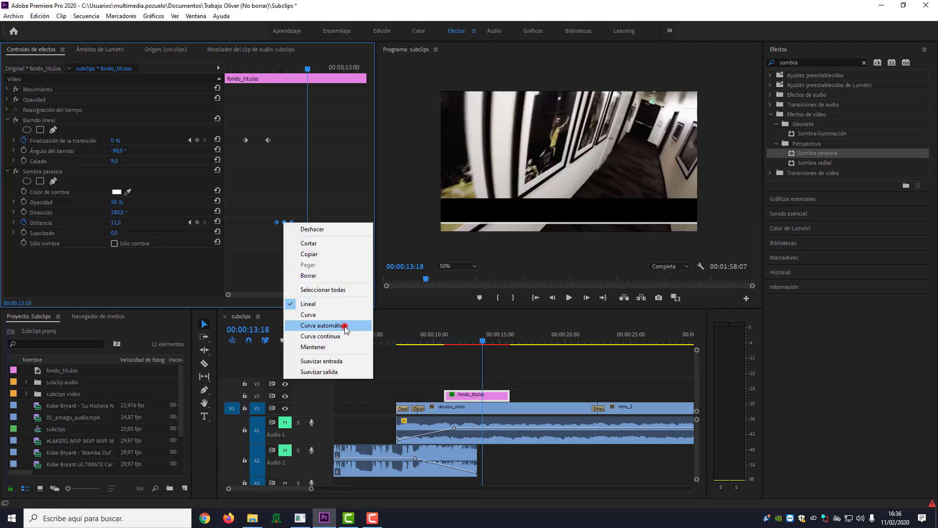
{"action": "left_click", "coordinate": [344, 327]}
{"action": "right_click", "coordinate": [292, 225]}
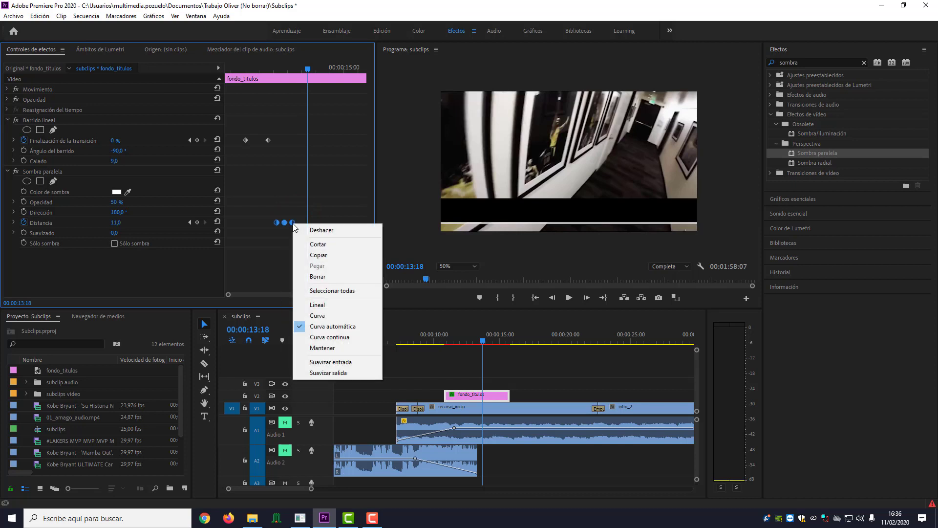
{"action": "left_click", "coordinate": [322, 362]}
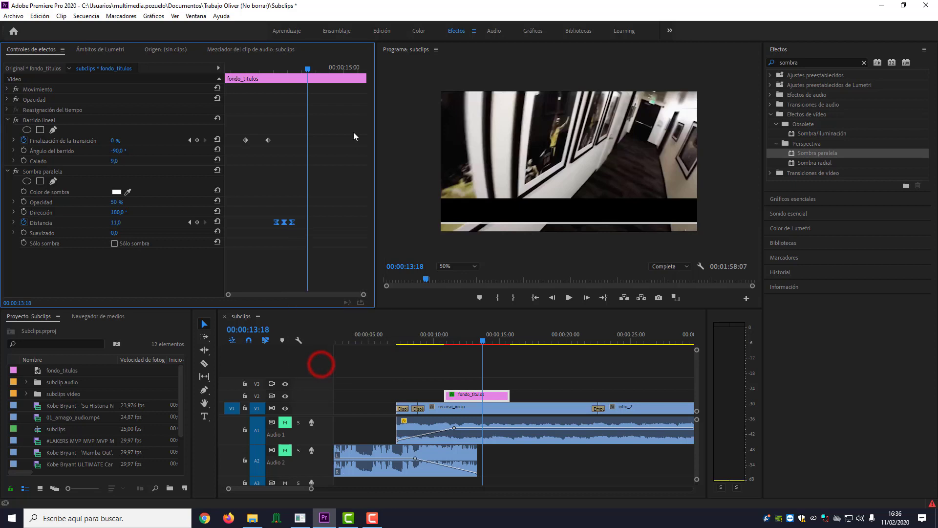
Play the wipe and shadow animation back from the start
{"action": "left_click_drag", "start_coordinate": [309, 67], "coordinate": [271, 69]}
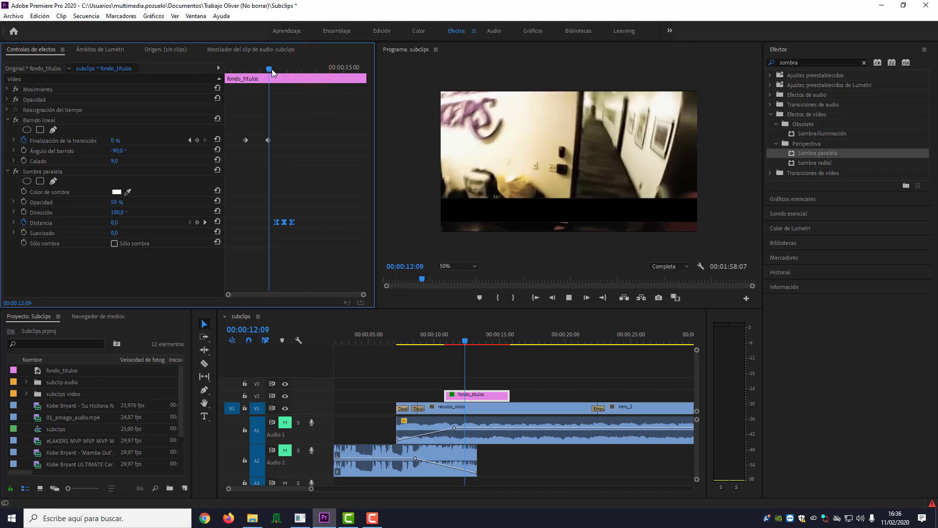
{"action": "key", "text": "space"}
{"action": "key", "text": "space"}
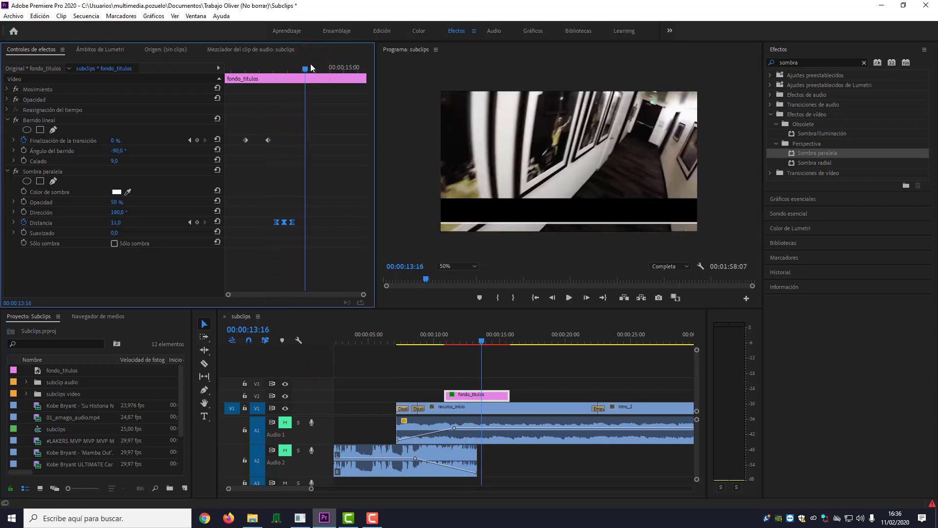
{"action": "left_click_drag", "start_coordinate": [311, 67], "coordinate": [244, 69]}
{"action": "key", "text": "space"}
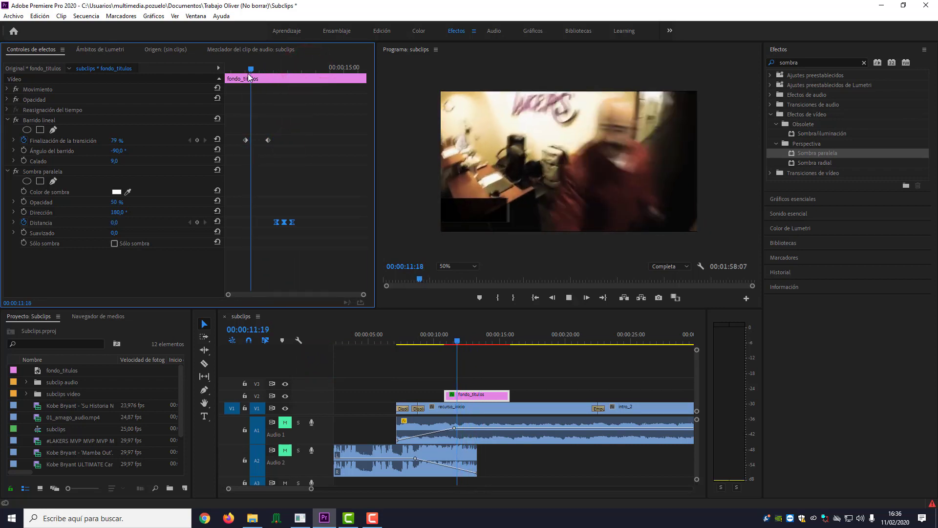
{"action": "key", "text": "space"}
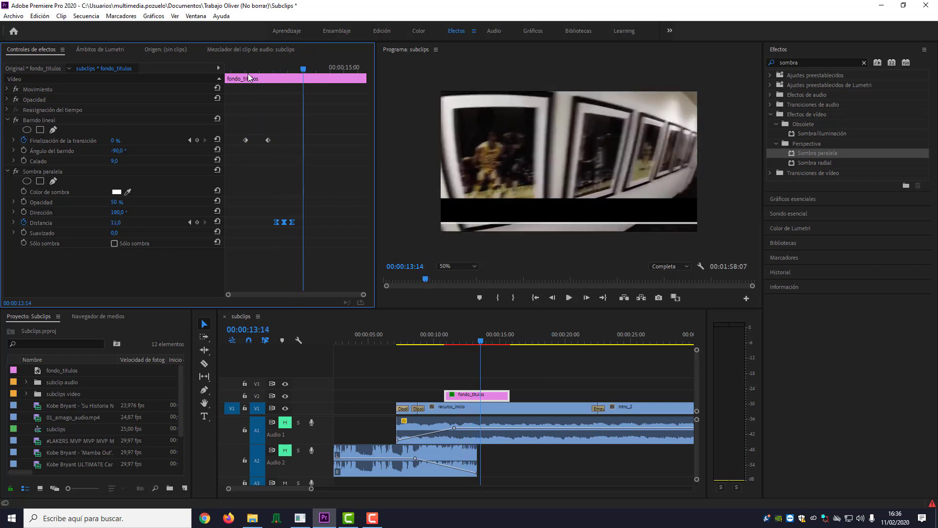
{"action": "left_click", "coordinate": [204, 416]}
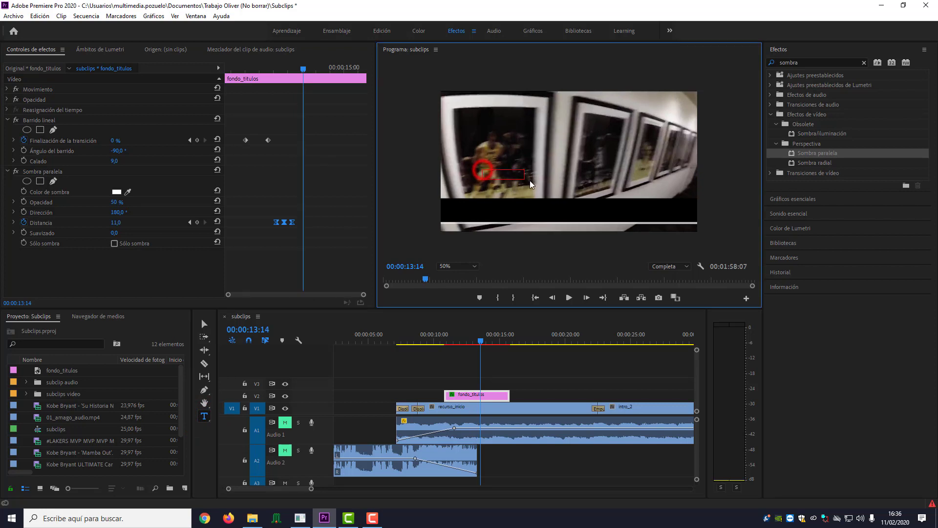
Draw a caption text box over the bar, type 'Kobe Bryant', and switch to the Edición workspace
{"action": "left_click_drag", "start_coordinate": [482, 169], "coordinate": [626, 191]}
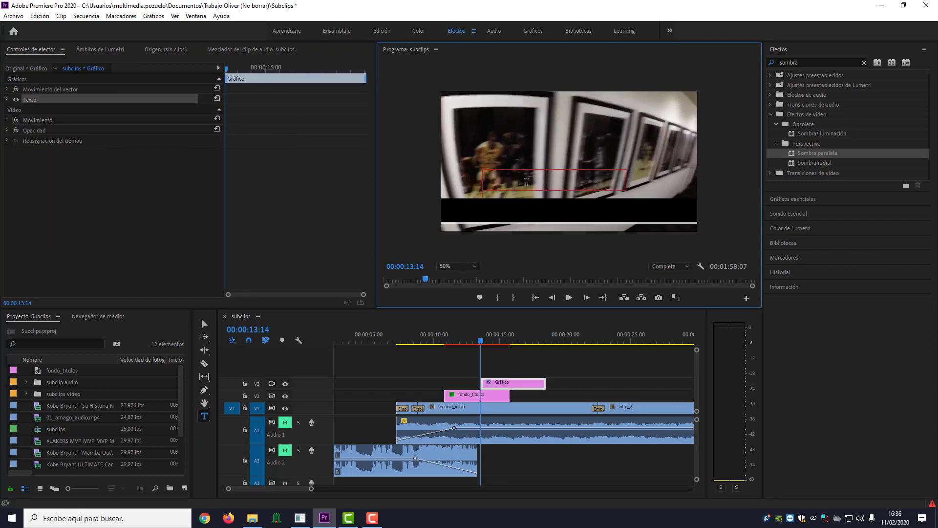
{"action": "type", "text": "Kobe "}
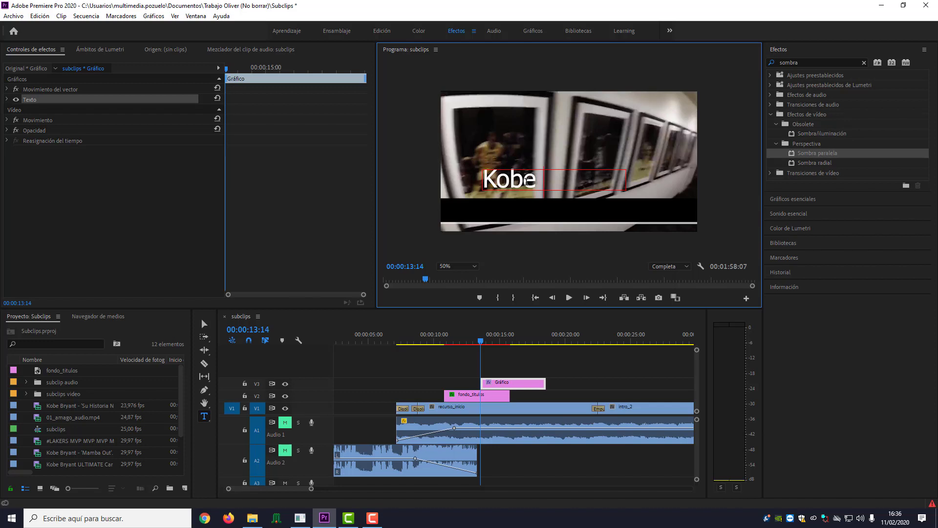
{"action": "type", "text": "Bru"}
{"action": "key", "text": "BackSpace"}
{"action": "type", "text": "yant"}
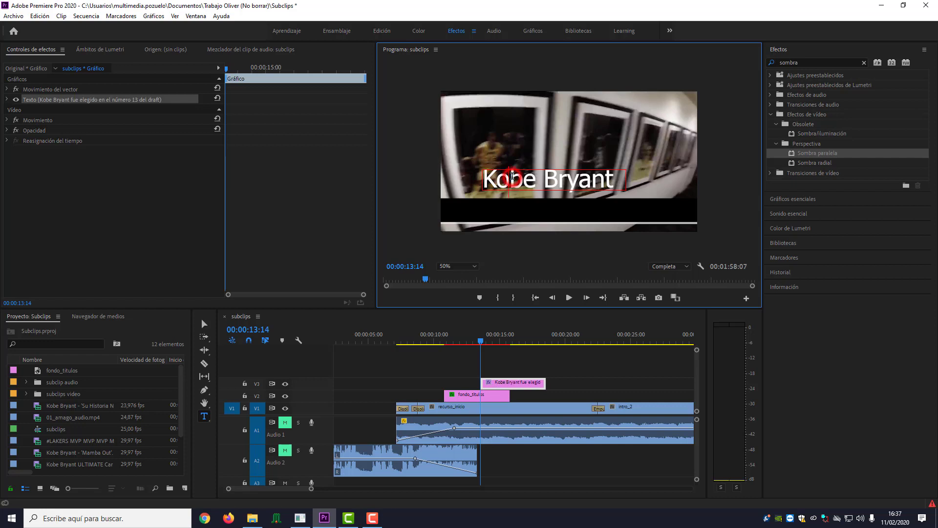
{"action": "key", "text": "ctrl+a"}
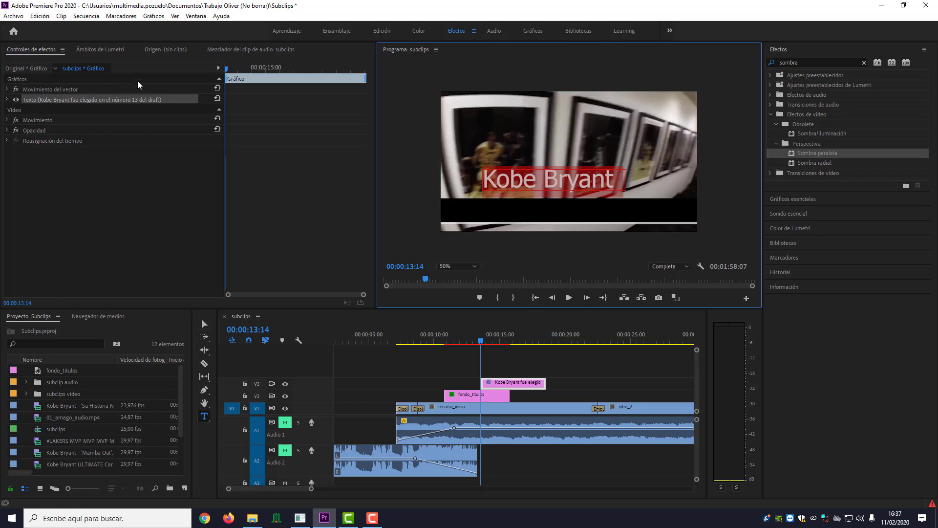
{"action": "left_click", "coordinate": [385, 32]}
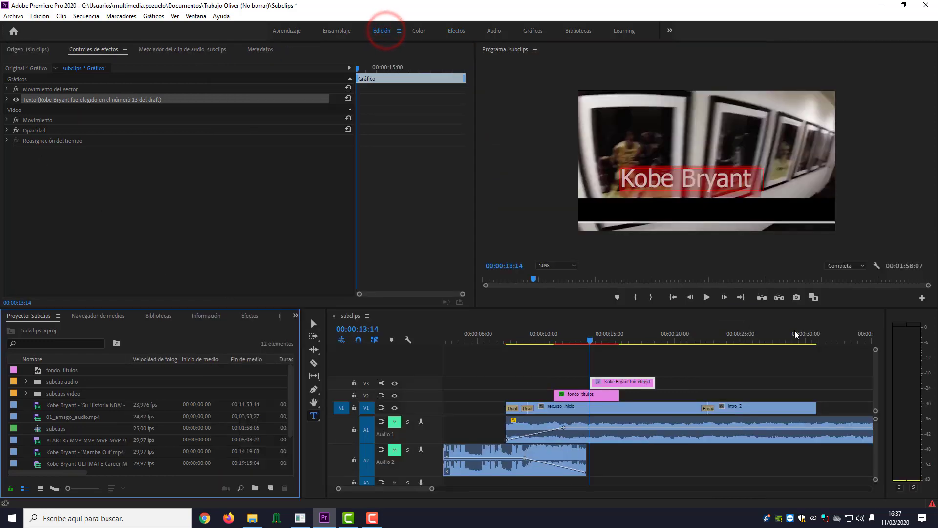
Return to the Efectos workspace and expand the caption's Texto properties showing Tahoma at size 100
{"action": "left_click", "coordinate": [455, 30]}
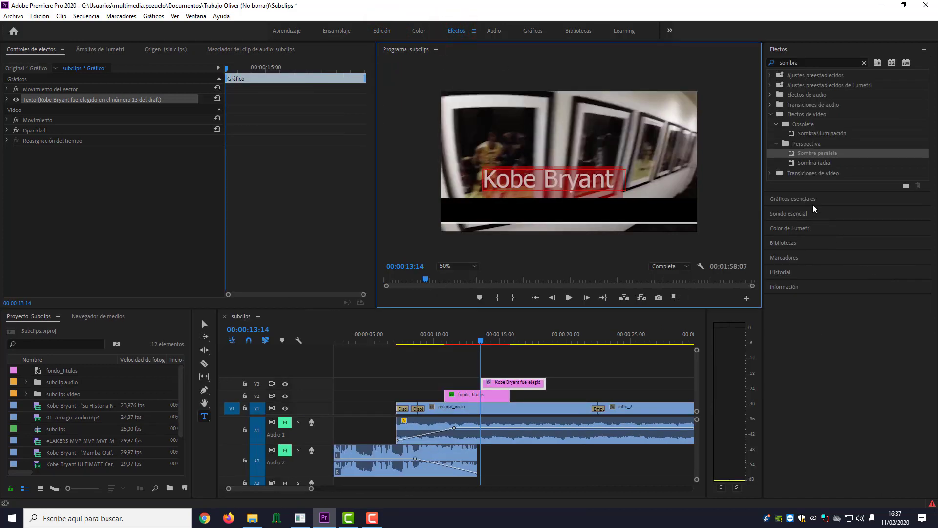
{"action": "left_click", "coordinate": [783, 200]}
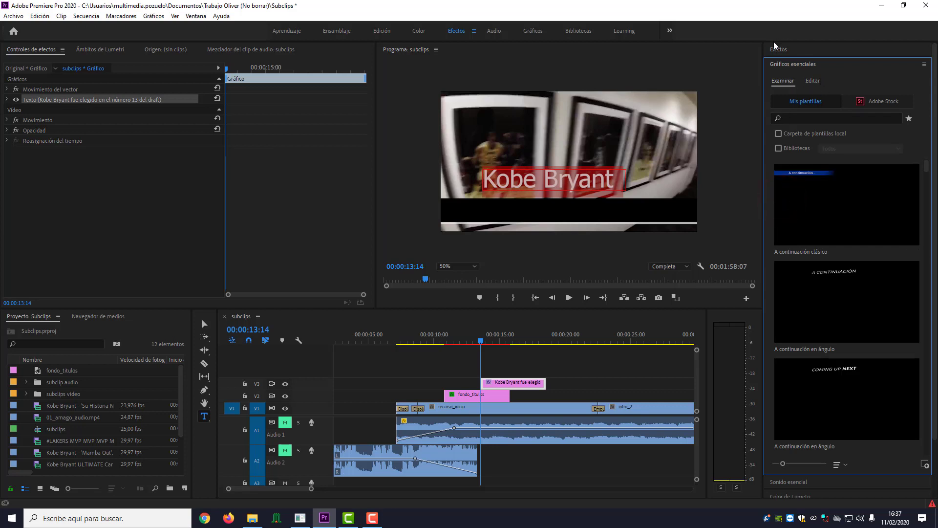
{"action": "left_click", "coordinate": [815, 66]}
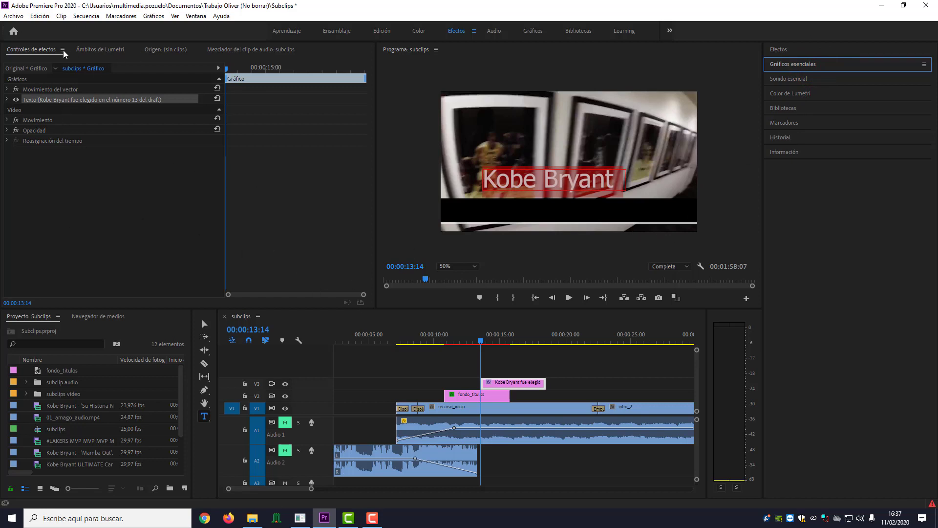
{"action": "left_click", "coordinate": [6, 100]}
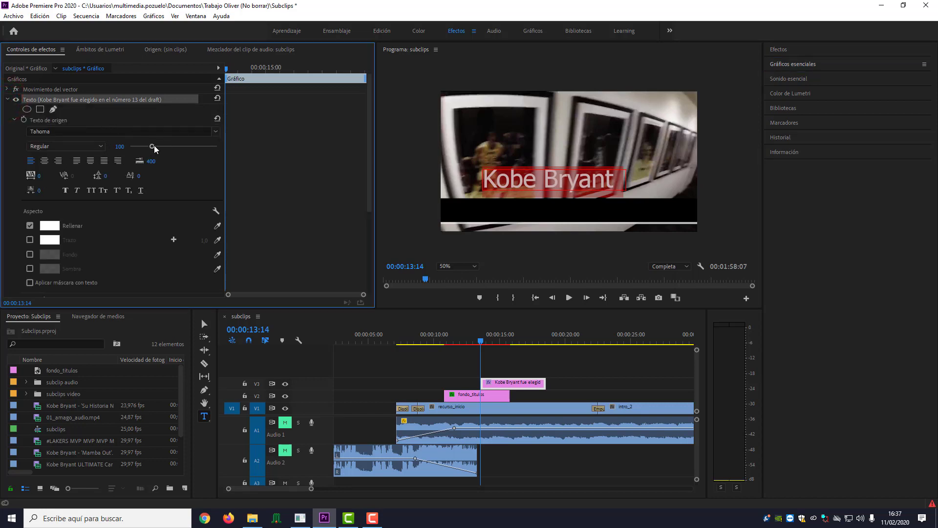
Reduce the caption font size to 26 and move the text down onto the black lower-third bar
{"action": "left_click_drag", "start_coordinate": [152, 147], "coordinate": [135, 148]}
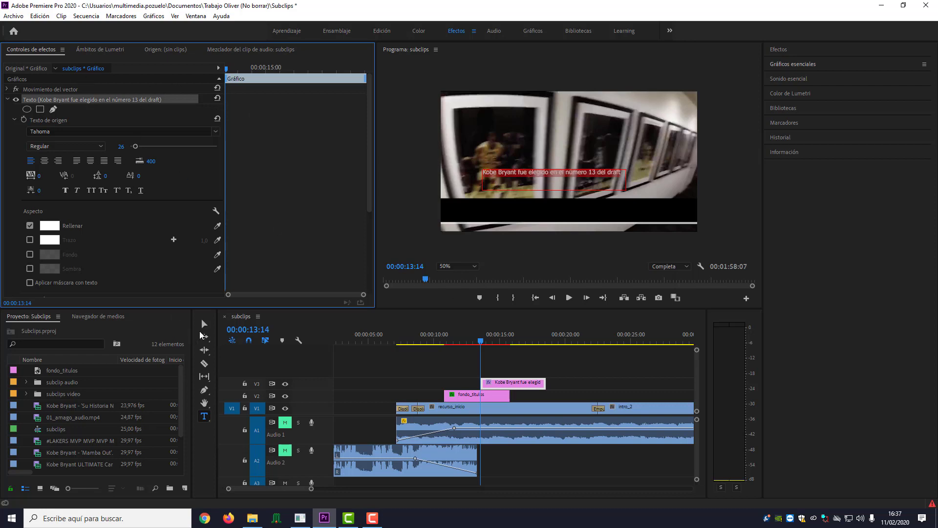
{"action": "left_click", "coordinate": [204, 323]}
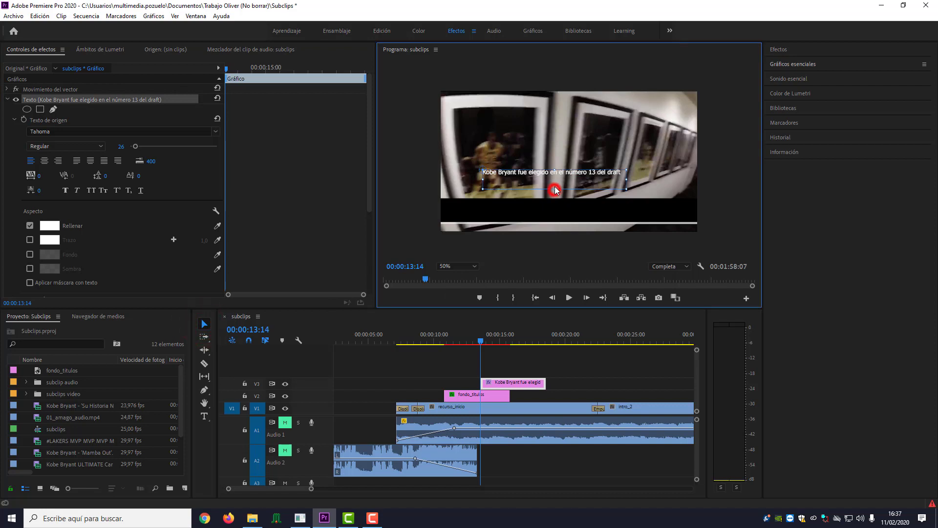
{"action": "mouse_move", "coordinate": [555, 190]}
{"action": "left_mouse_down"}
{"action": "mouse_move", "coordinate": [555, 181]}
{"action": "mouse_move", "coordinate": [570, 210]}
{"action": "left_mouse_up"}
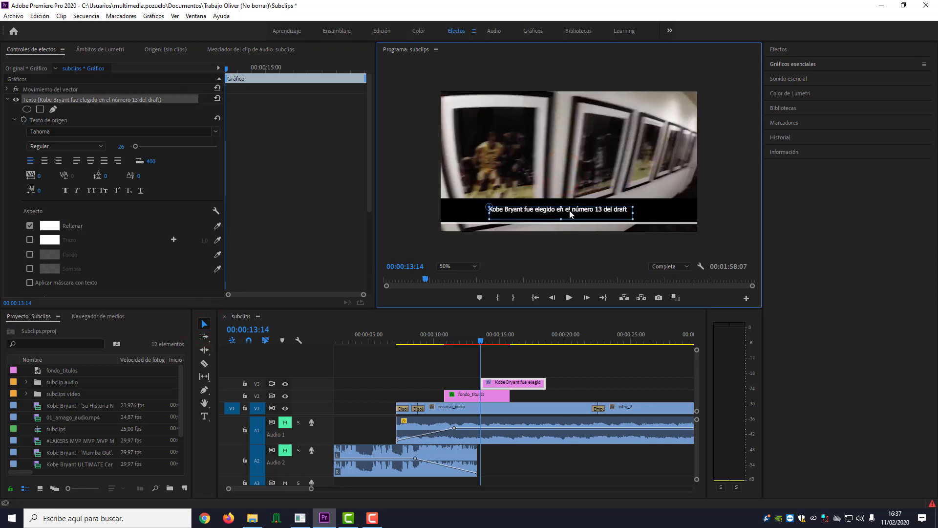
{"action": "mouse_move", "coordinate": [483, 342]}
{"action": "left_mouse_down"}
{"action": "mouse_move", "coordinate": [453, 343]}
{"action": "mouse_move", "coordinate": [477, 344]}
{"action": "left_mouse_up"}
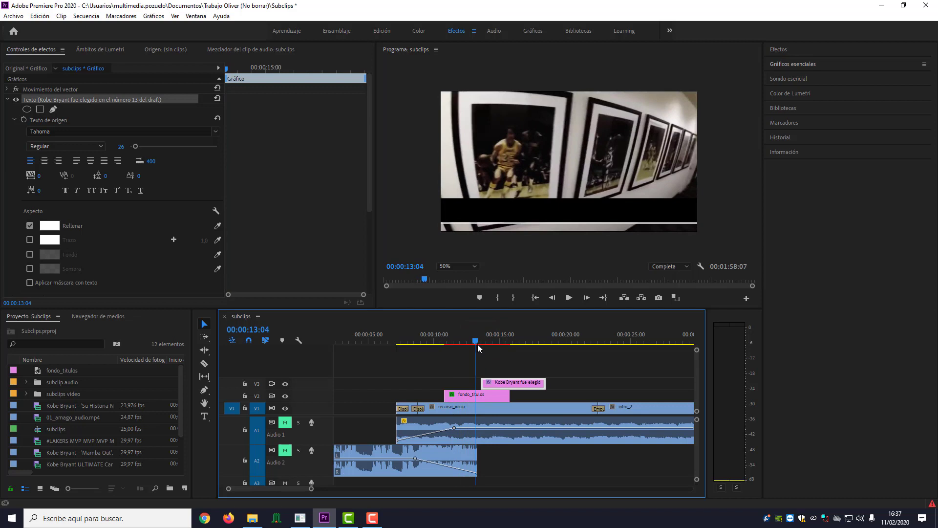
Shift the V3 caption clip earlier and trim it to end with the fondo_titulos bar
{"action": "left_click_drag", "start_coordinate": [502, 384], "coordinate": [510, 388]}
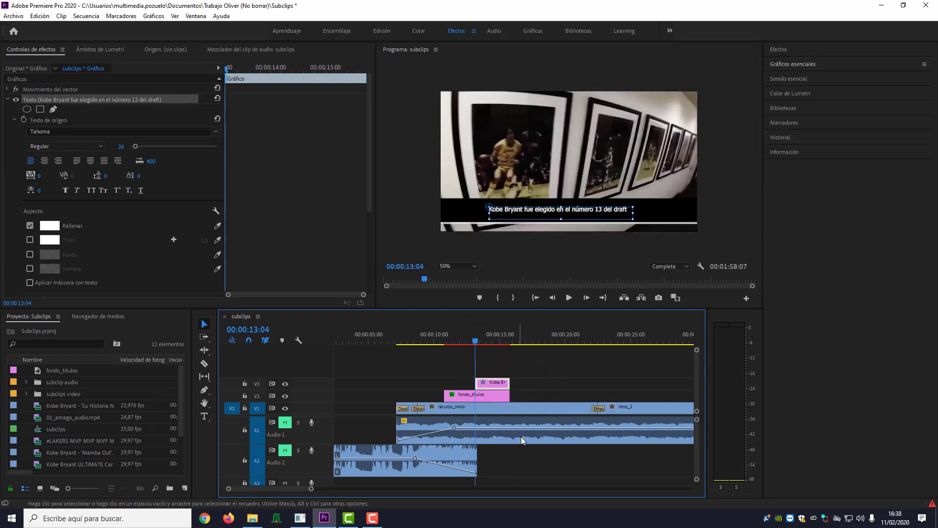
{"action": "left_click_drag", "start_coordinate": [476, 344], "coordinate": [450, 343]}
{"action": "key", "text": "space"}
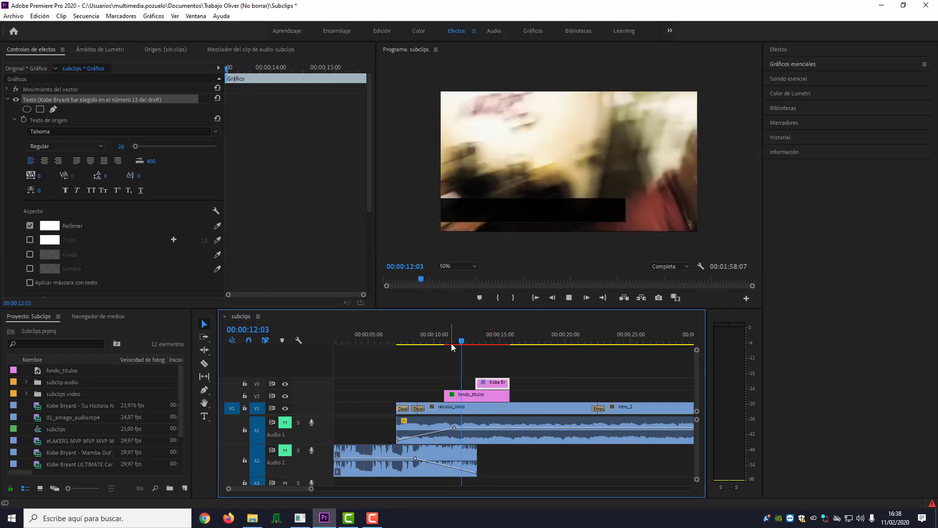
{"action": "key", "text": "space"}
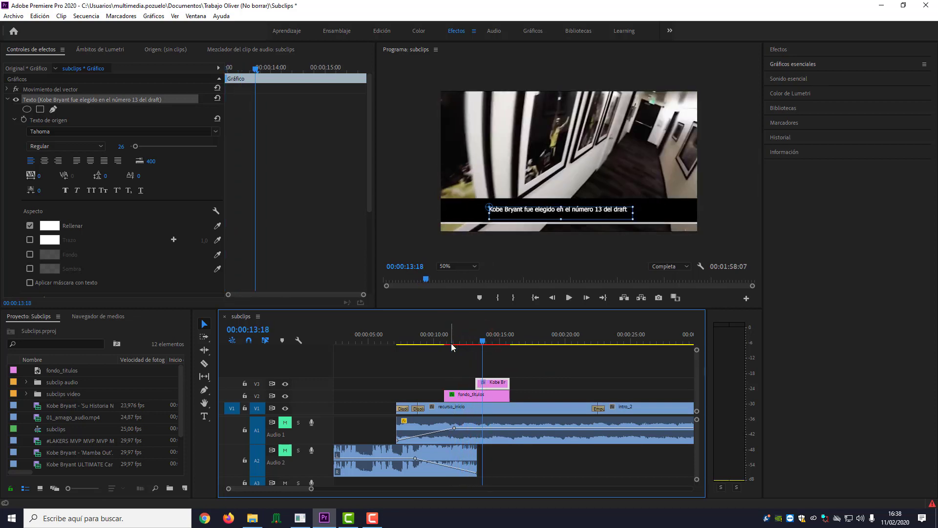
Replay the titles section to check the caption appears only after the bar wipes in
{"action": "left_click_drag", "start_coordinate": [481, 341], "coordinate": [464, 342]}
{"action": "key", "text": "j"}
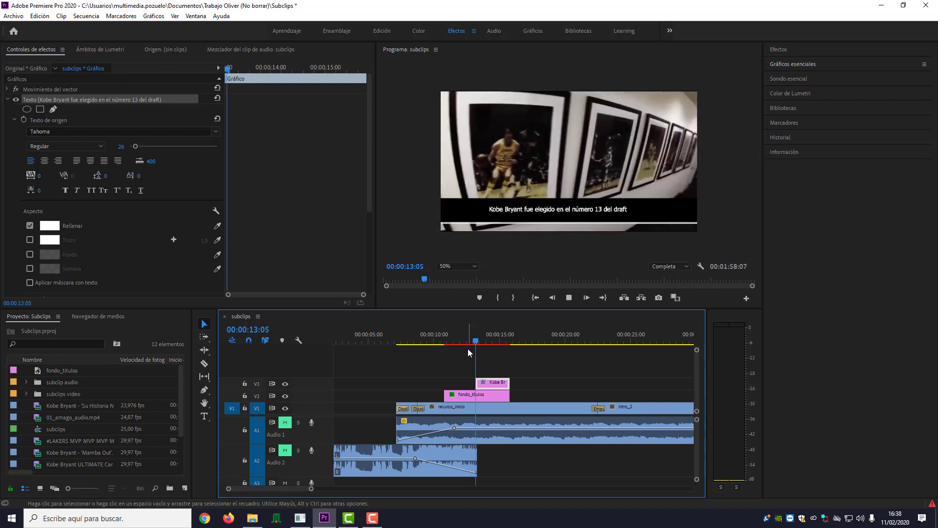
{"action": "key", "text": "space"}
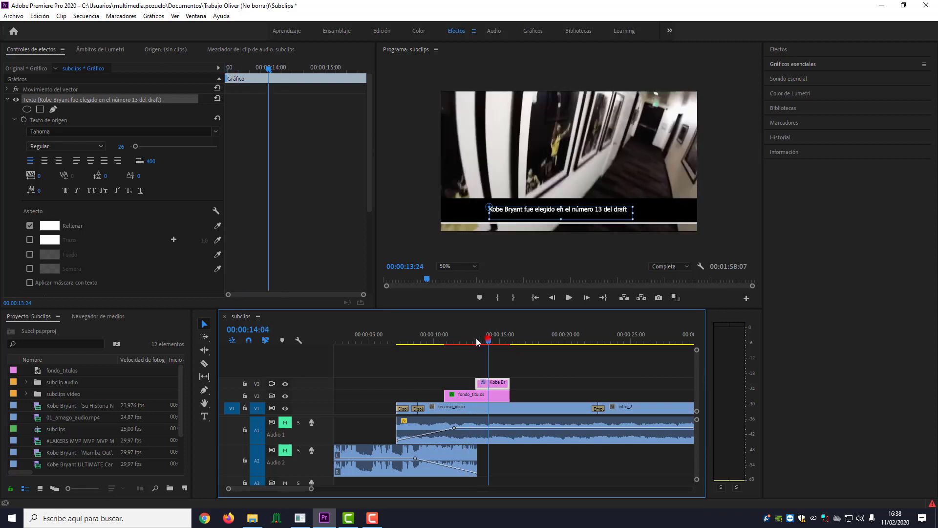
{"action": "key", "text": "Up"}
{"action": "key", "text": "space"}
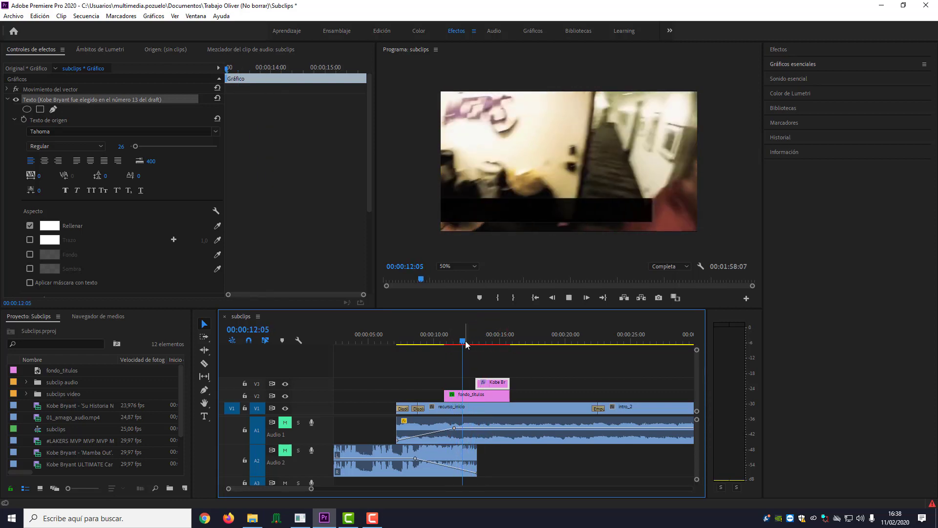
{"action": "key", "text": "space"}
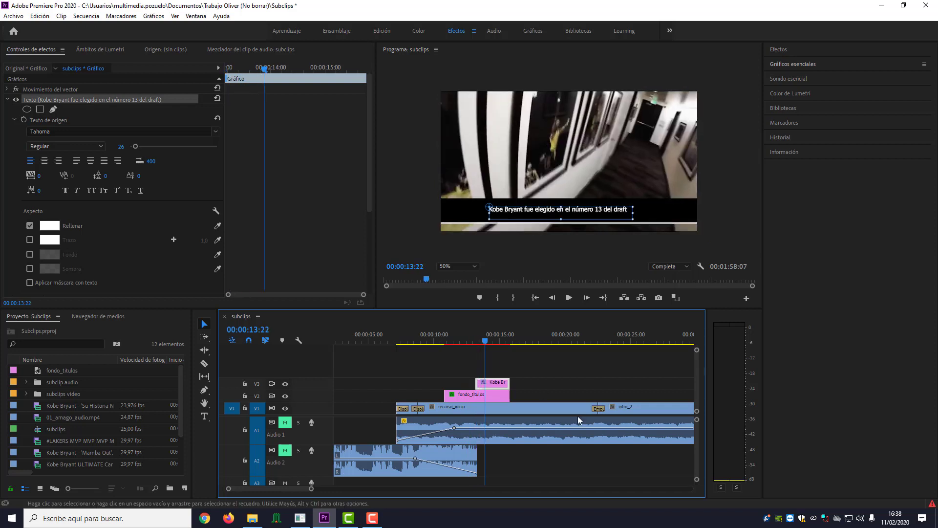
{"action": "mouse_move", "coordinate": [487, 345]}
{"action": "left_mouse_down"}
{"action": "mouse_move", "coordinate": [461, 345]}
{"action": "mouse_move", "coordinate": [478, 347]}
{"action": "left_mouse_up"}
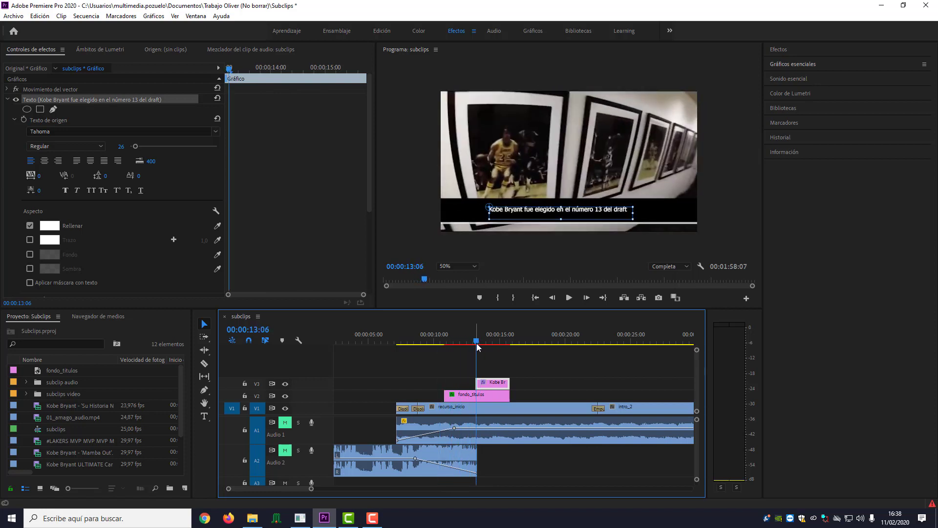
{"action": "mouse_move", "coordinate": [476, 343]}
{"action": "left_mouse_down"}
{"action": "mouse_move", "coordinate": [464, 342]}
{"action": "mouse_move", "coordinate": [522, 345]}
{"action": "left_mouse_up"}
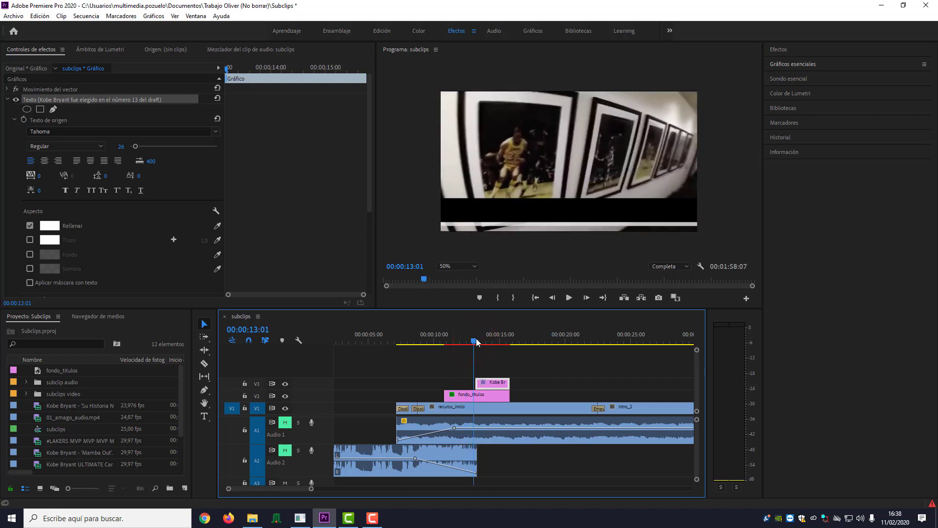